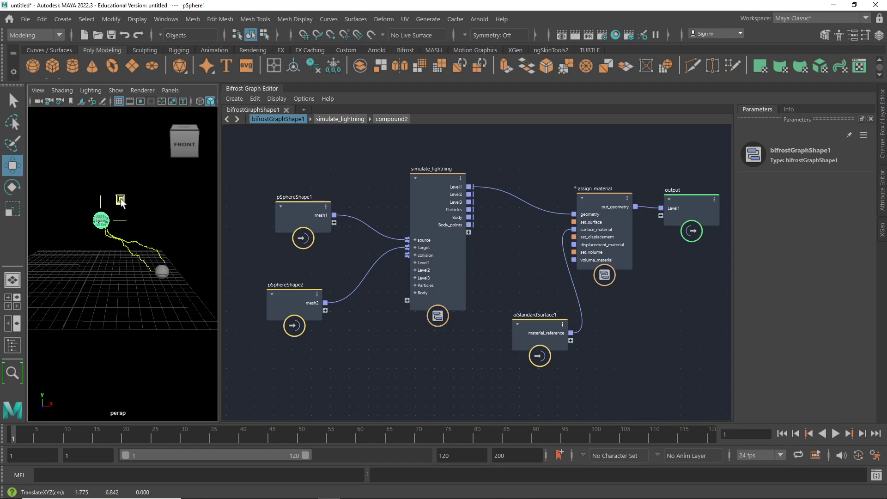
Move pSphere1 slightly in the viewport and delete the existing simulate_lightning node from the graph
{"action": "left_click_drag", "start_coordinate": [122, 197], "coordinate": [122, 196]}
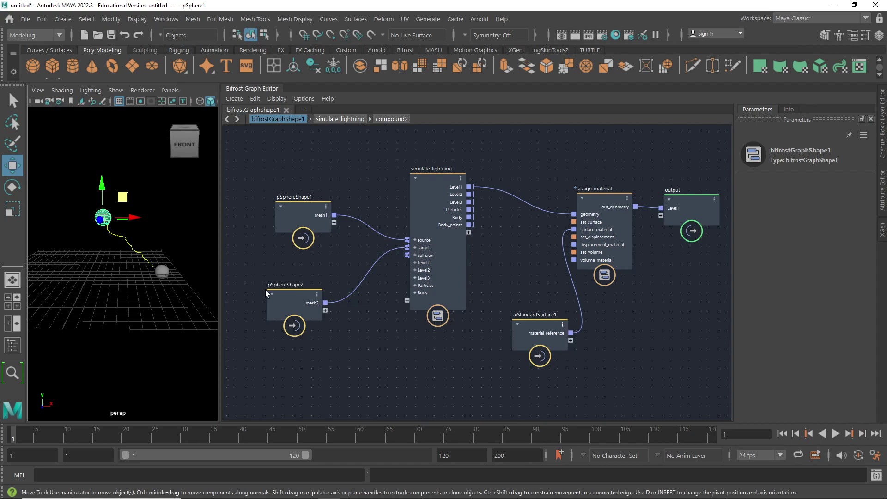
{"action": "left_click_drag", "start_coordinate": [442, 181], "coordinate": [443, 176]}
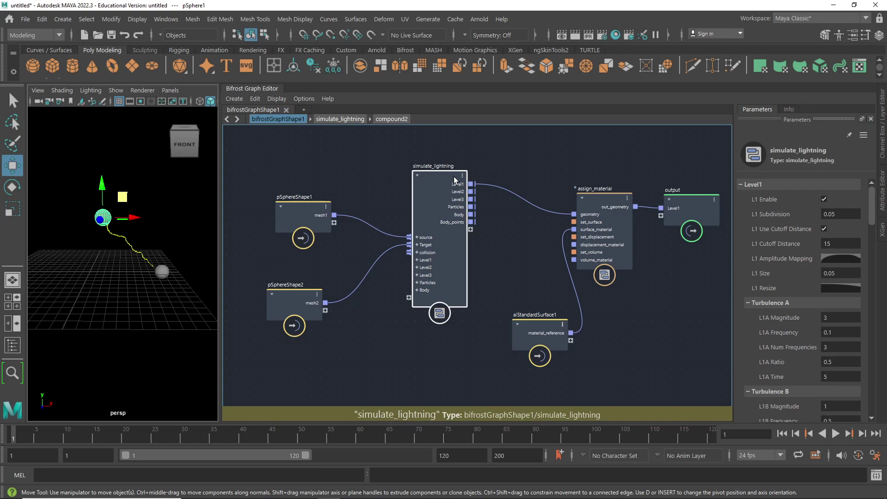
{"action": "key", "text": "Delete"}
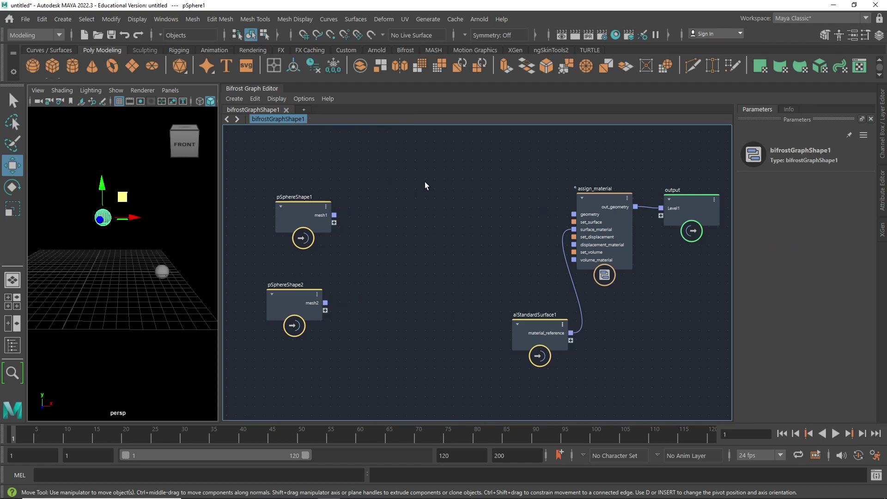
Add a fresh simulate_lightning node and place it between the sphere inputs and the assign_material node
{"action": "key", "text": "Tab"}
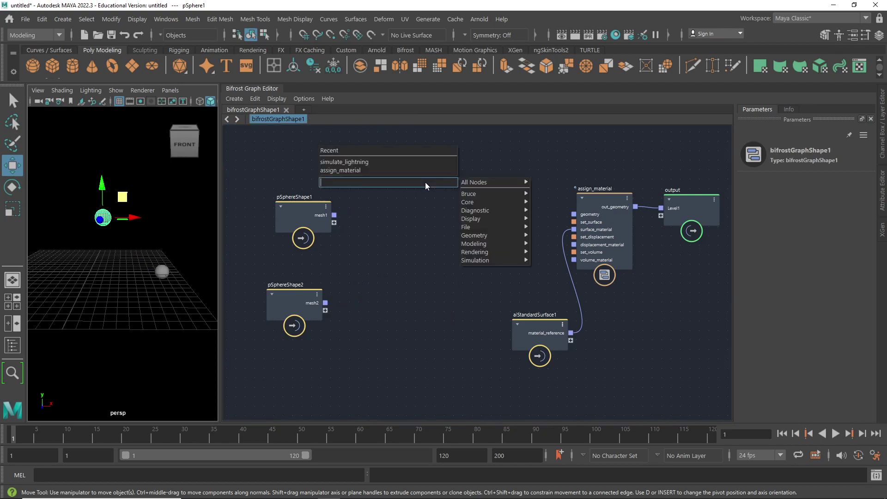
{"action": "left_click", "coordinate": [362, 162]}
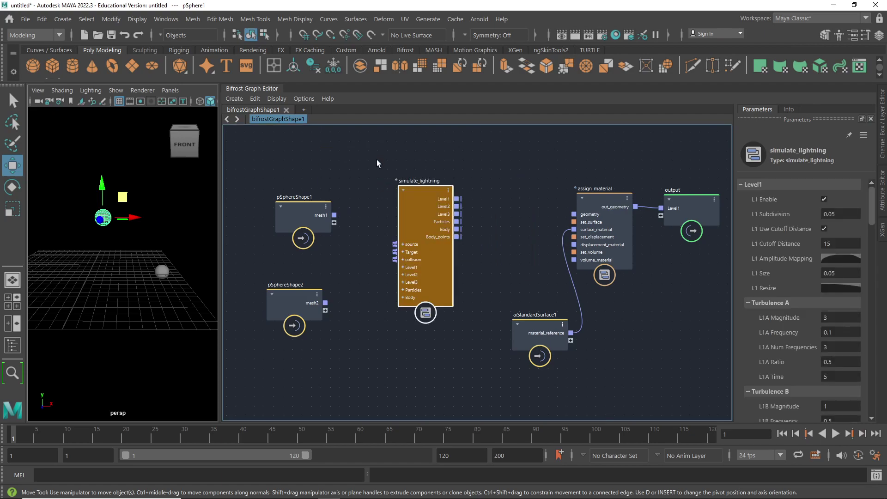
{"action": "left_click_drag", "start_coordinate": [452, 190], "coordinate": [439, 195]}
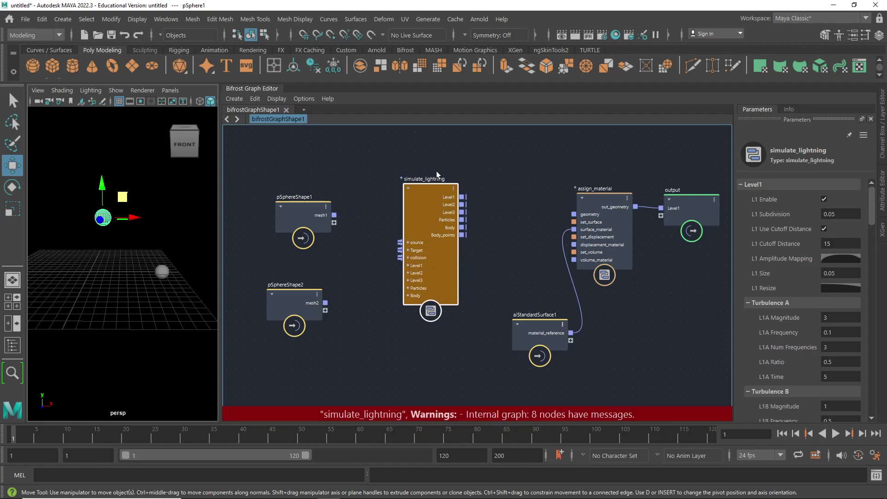
Connect mesh1 to source, mesh2 to Target and Level1 to the assign_material geometry, spacing out the material nodes
{"action": "left_click_drag", "start_coordinate": [335, 215], "coordinate": [363, 229]}
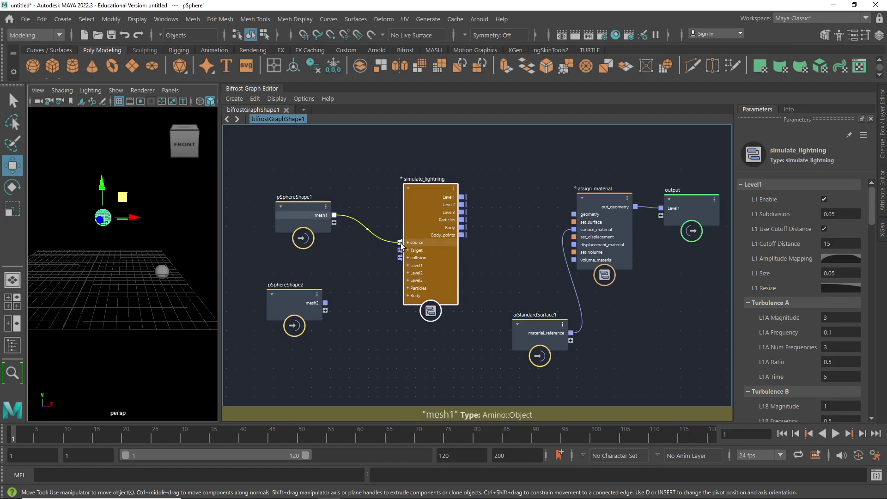
{"action": "left_click_drag", "start_coordinate": [325, 302], "coordinate": [393, 254]}
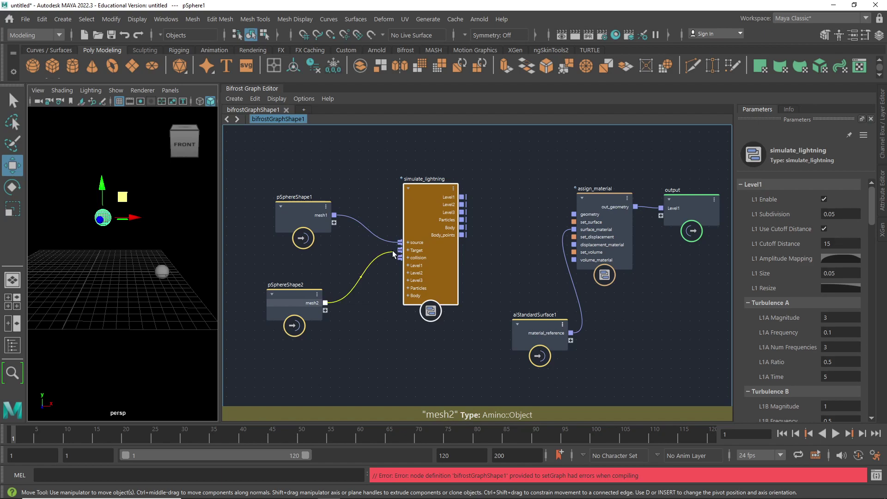
{"action": "left_click_drag", "start_coordinate": [461, 197], "coordinate": [589, 195]}
{"action": "left_click_drag", "start_coordinate": [542, 326], "coordinate": [533, 323]}
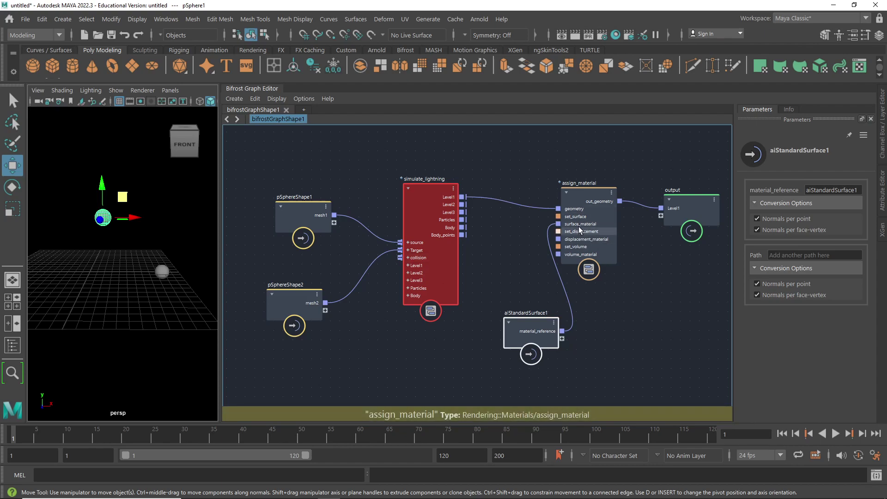
{"action": "left_click_drag", "start_coordinate": [581, 192], "coordinate": [594, 213]}
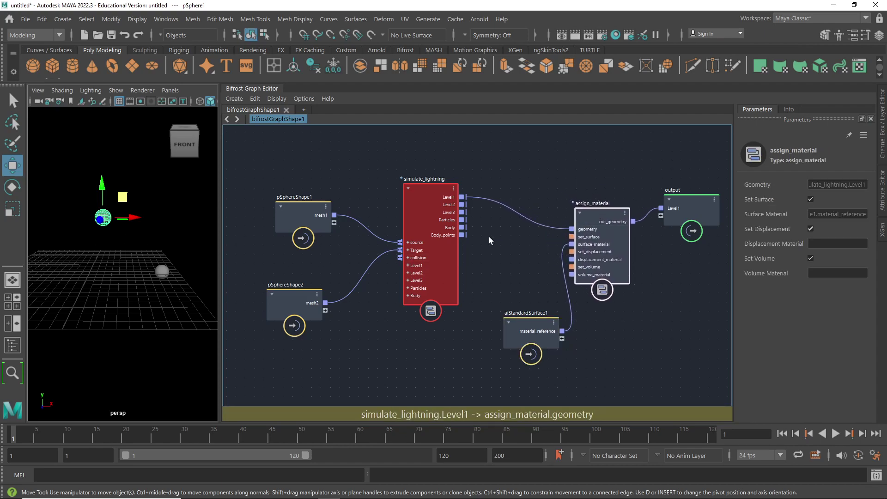
Make the simulate_lightning compound editable and go into it
{"action": "right_click", "coordinate": [432, 193]}
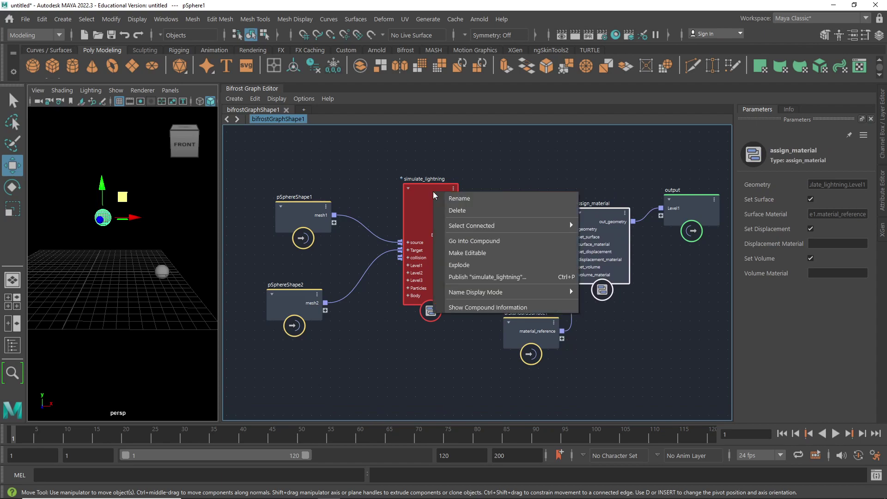
{"action": "left_click", "coordinate": [473, 252]}
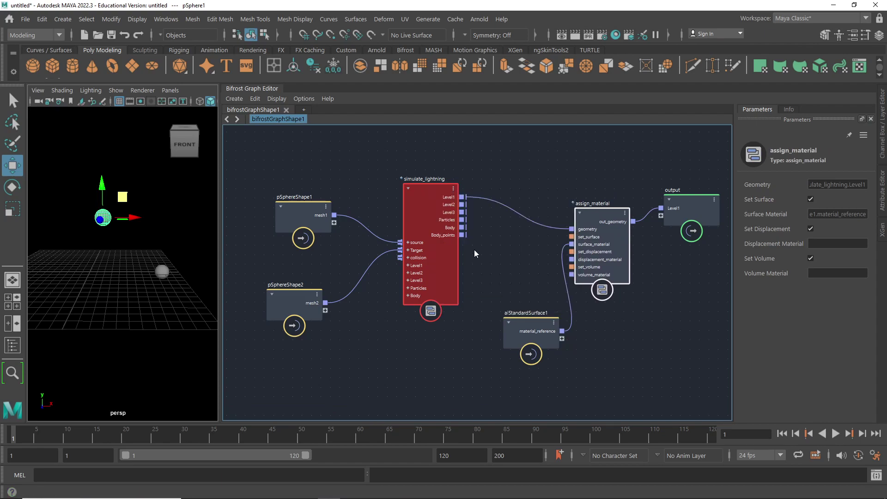
{"action": "right_click", "coordinate": [426, 187]}
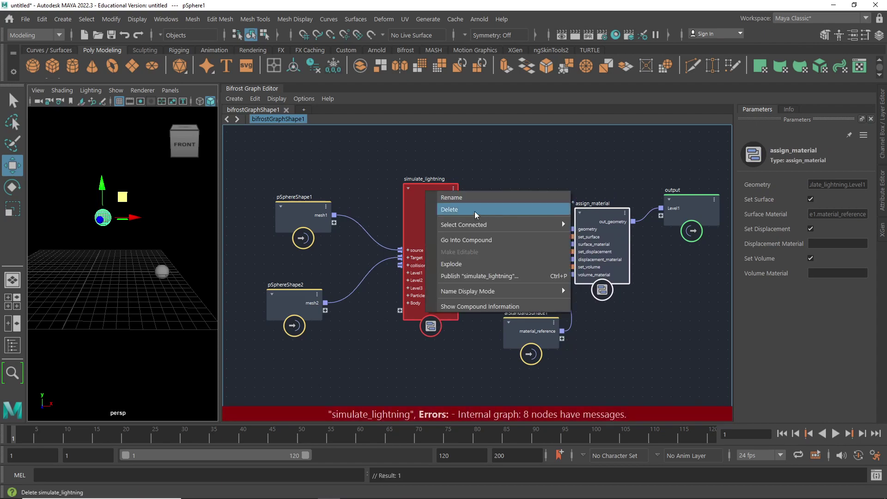
{"action": "left_click", "coordinate": [478, 240]}
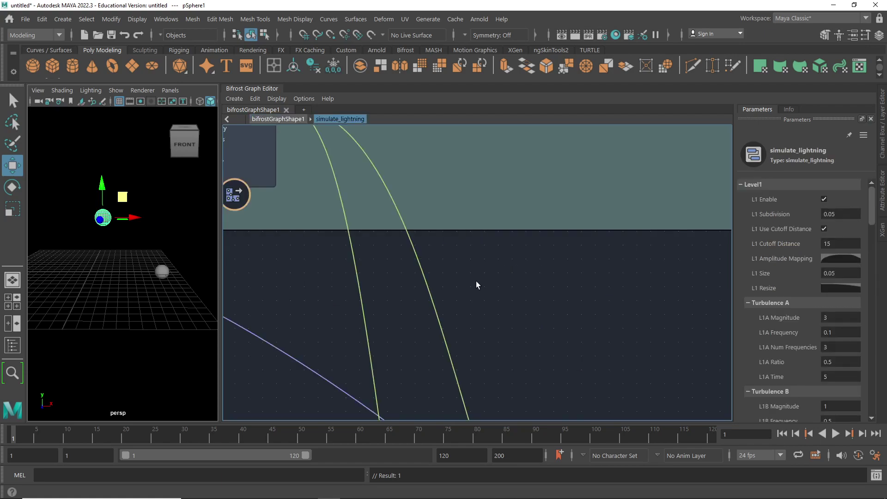
Locate the body compound inside simulate_lightning and go into it
{"action": "scroll", "coordinate": [475, 281], "scroll_direction": "down", "scroll_amount": 4}
{"action": "middle_click_drag", "start_coordinate": [661, 281], "coordinate": [283, 155], "text": "alt"}
{"action": "scroll", "coordinate": [541, 225], "scroll_direction": "down", "scroll_amount": 1}
{"action": "scroll", "coordinate": [434, 228], "scroll_direction": "up", "scroll_amount": 5}
{"action": "middle_click_drag", "start_coordinate": [369, 163], "coordinate": [739, 206], "text": "alt"}
{"action": "middle_click_drag", "start_coordinate": [485, 268], "coordinate": [705, 303], "text": "alt"}
{"action": "middle_click_drag", "start_coordinate": [516, 168], "coordinate": [621, 309], "text": "alt"}
{"action": "scroll", "coordinate": [621, 307], "scroll_direction": "up", "scroll_amount": 8}
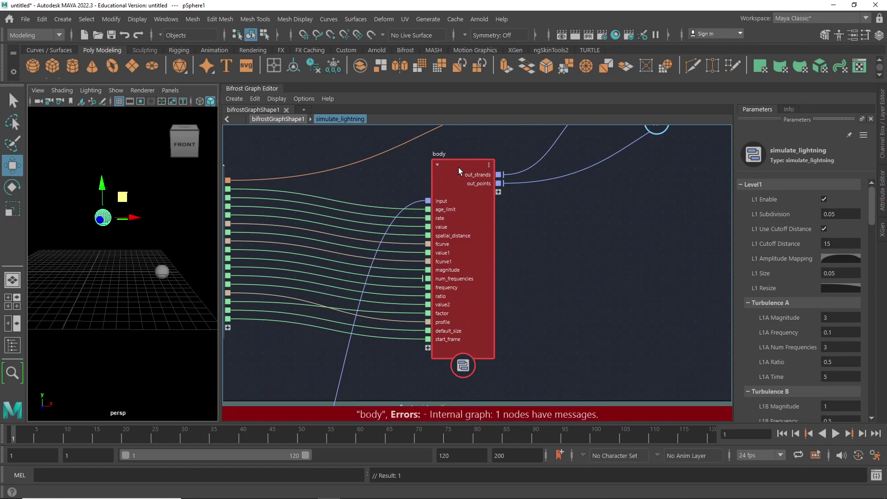
{"action": "right_click", "coordinate": [456, 165]}
{"action": "left_click", "coordinate": [506, 216]}
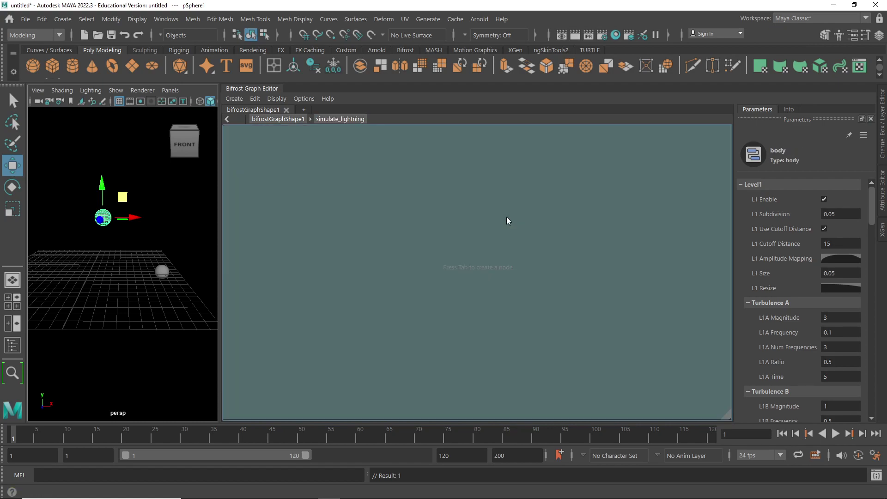
Remove the unknown smooth port from the fractal_turbulence node inside the body compound
{"action": "scroll", "coordinate": [439, 340], "scroll_direction": "down", "scroll_amount": 5}
{"action": "scroll", "coordinate": [440, 340], "scroll_direction": "up", "scroll_amount": 7}
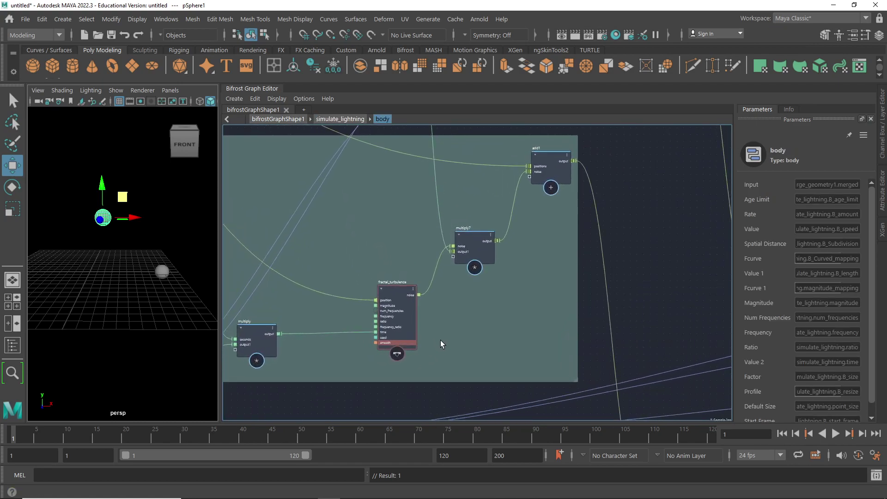
{"action": "middle_click_drag", "start_coordinate": [491, 346], "coordinate": [592, 323], "text": "alt"}
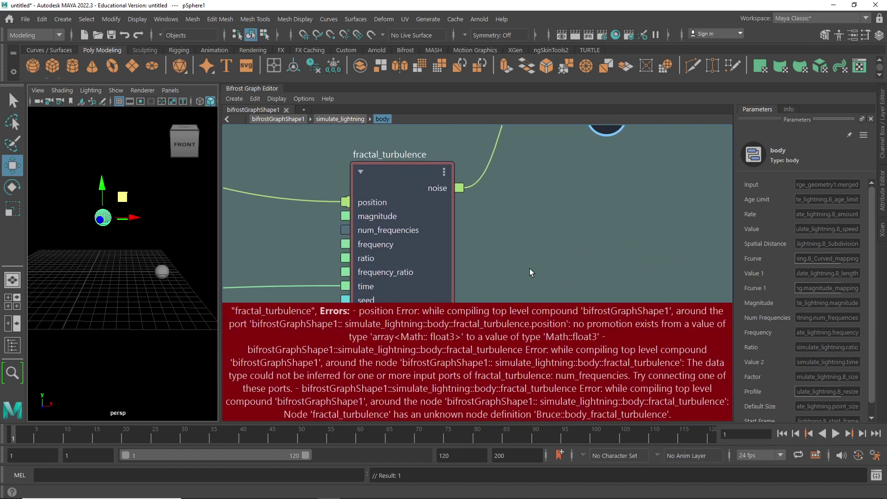
{"action": "middle_click_drag", "start_coordinate": [519, 265], "coordinate": [560, 206], "text": "alt"}
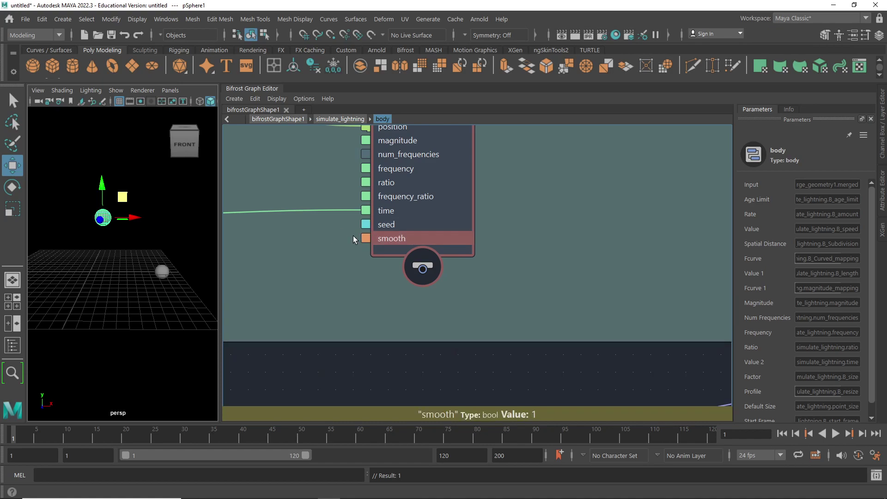
{"action": "right_click", "coordinate": [394, 236]}
{"action": "left_click", "coordinate": [429, 270]}
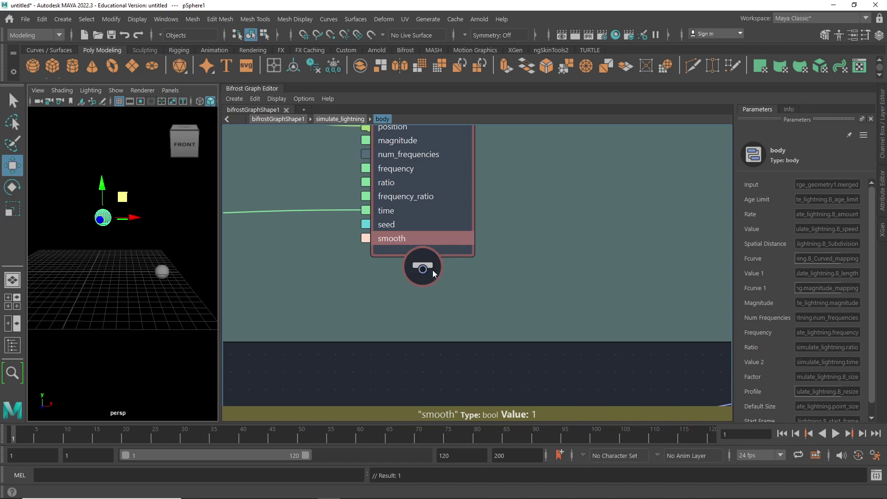
{"action": "scroll", "coordinate": [475, 287], "scroll_direction": "down", "scroll_amount": 8}
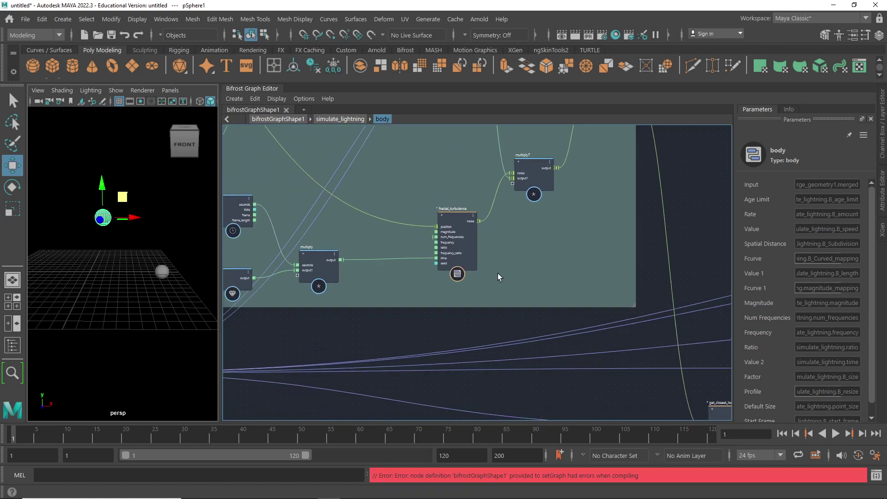
{"action": "scroll", "coordinate": [500, 271], "scroll_direction": "down", "scroll_amount": 3}
{"action": "middle_click_drag", "start_coordinate": [616, 275], "coordinate": [817, 345]}
Return to the simulate_lightning level and go into the faulty node named compound beside input2
{"action": "left_click", "coordinate": [344, 120]}
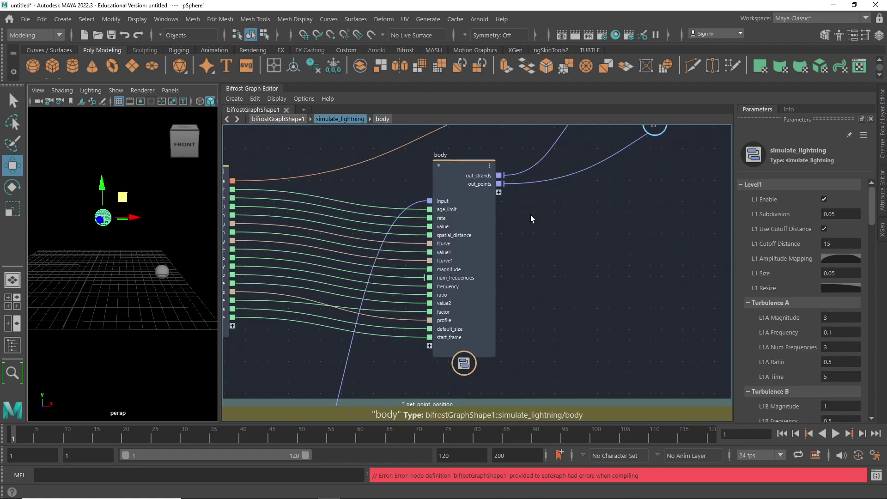
{"action": "scroll", "coordinate": [530, 215], "scroll_direction": "down", "scroll_amount": 8}
{"action": "scroll", "coordinate": [547, 225], "scroll_direction": "up", "scroll_amount": 1}
{"action": "scroll", "coordinate": [547, 225], "scroll_direction": "up", "scroll_amount": 3}
{"action": "middle_click_drag", "start_coordinate": [624, 251], "coordinate": [594, 204]}
{"action": "scroll", "coordinate": [577, 234], "scroll_direction": "up", "scroll_amount": 5}
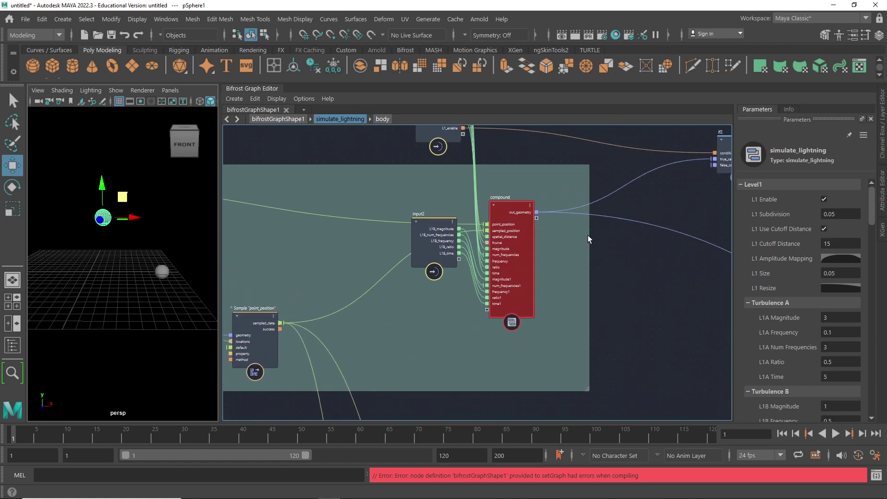
{"action": "right_click", "coordinate": [486, 173]}
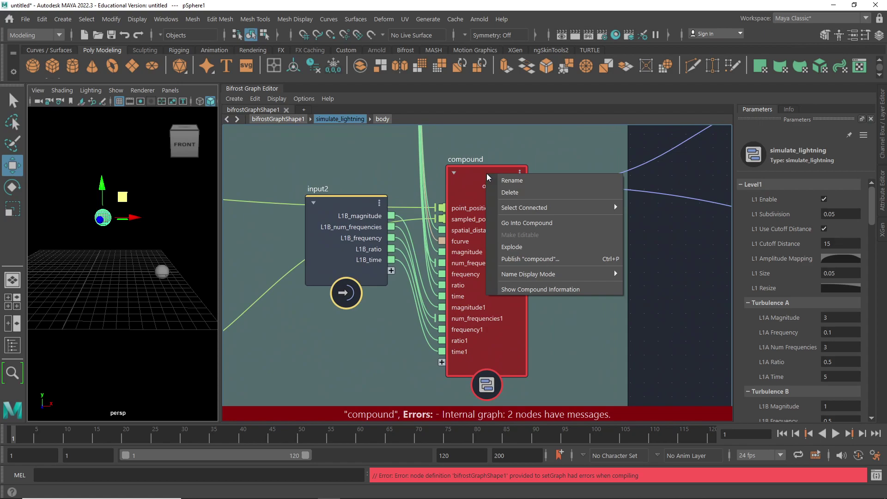
{"action": "left_click", "coordinate": [535, 223]}
Remove the unknown smooth port from the fractal_turbulence node inside the compound node
{"action": "scroll", "coordinate": [549, 286], "scroll_direction": "down", "scroll_amount": 6}
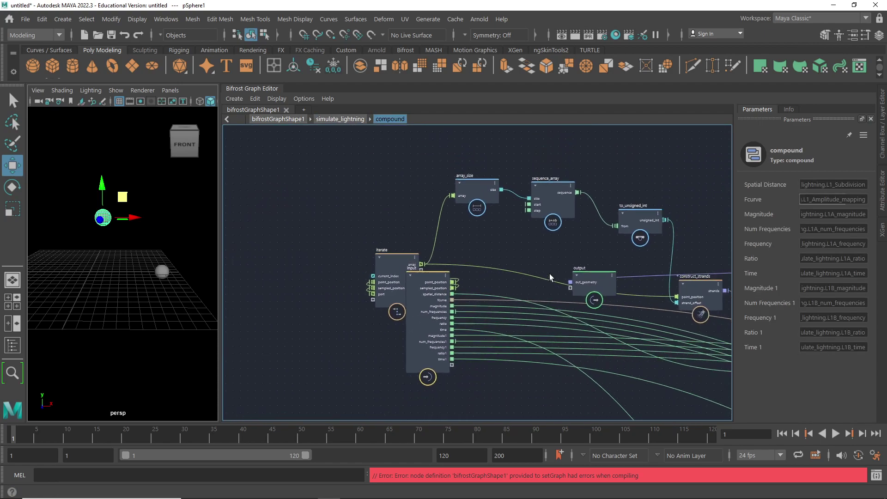
{"action": "middle_click_drag", "start_coordinate": [709, 212], "coordinate": [477, 157]}
{"action": "middle_click_drag", "start_coordinate": [634, 299], "coordinate": [309, 185]}
{"action": "scroll", "coordinate": [499, 221], "scroll_direction": "up", "scroll_amount": 5}
{"action": "middle_click_drag", "start_coordinate": [514, 240], "coordinate": [560, 223]}
{"action": "right_click", "coordinate": [456, 247]}
{"action": "left_click", "coordinate": [495, 281]}
Remove the unknown smooth port from the fractal_turbulence1 node in the same compound
{"action": "middle_click_drag", "start_coordinate": [622, 238], "coordinate": [54, 261]}
{"action": "right_click", "coordinate": [501, 222]}
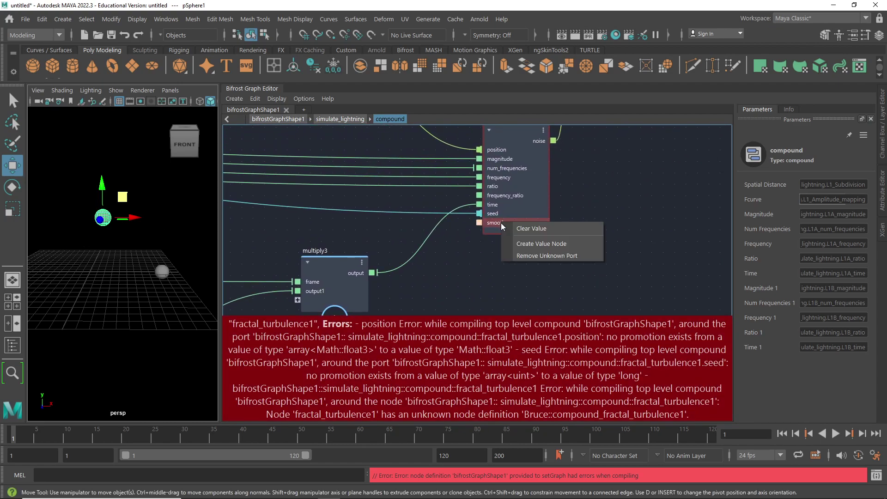
{"action": "left_click", "coordinate": [525, 255]}
{"action": "scroll", "coordinate": [496, 265], "scroll_direction": "down", "scroll_amount": 6}
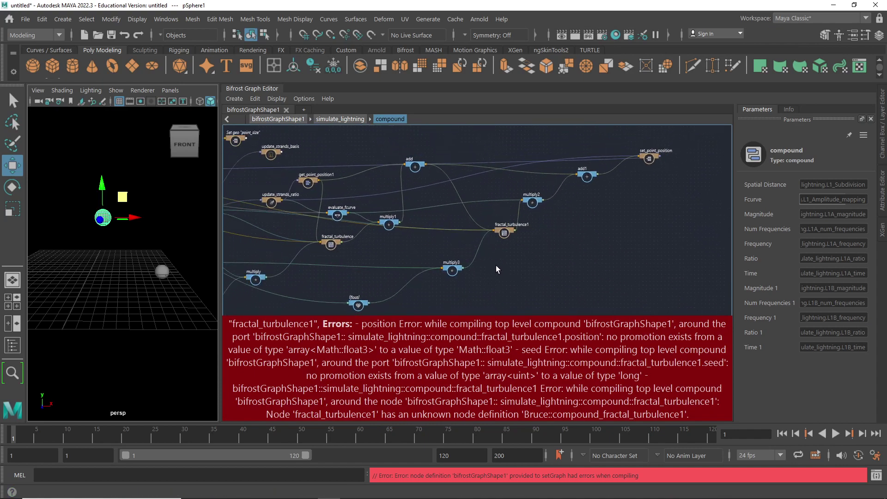
{"action": "scroll", "coordinate": [496, 265], "scroll_direction": "down", "scroll_amount": 6}
{"action": "middle_click_drag", "start_coordinate": [496, 310], "coordinate": [620, 311]}
{"action": "scroll", "coordinate": [606, 311], "scroll_direction": "up", "scroll_amount": 1}
{"action": "scroll", "coordinate": [586, 305], "scroll_direction": "up", "scroll_amount": 3}
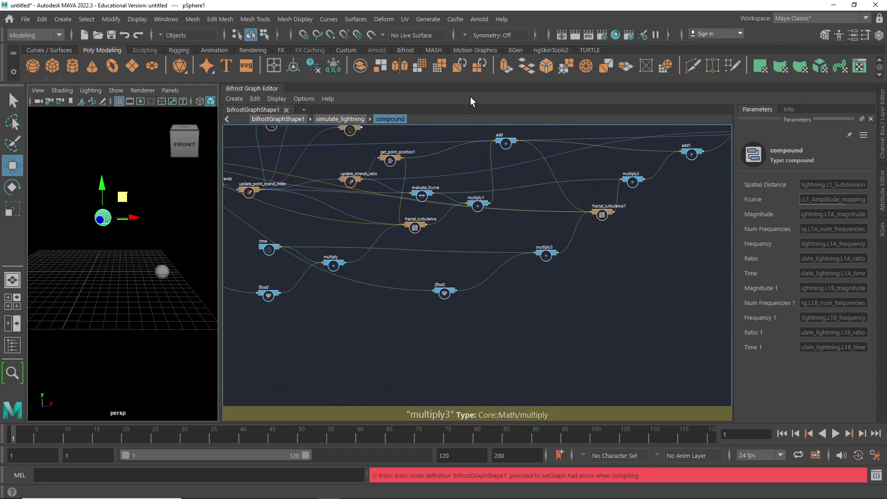
Return to the simulate_lightning level and move the get_closest_locations and input5 nodes clear of scatter_points
{"action": "left_click", "coordinate": [332, 121]}
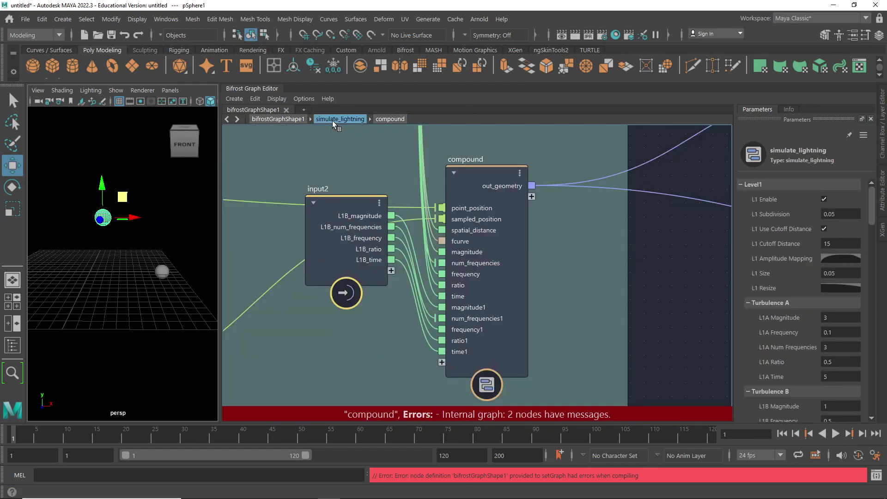
{"action": "middle_click_drag", "start_coordinate": [645, 283], "coordinate": [231, 194]}
{"action": "scroll", "coordinate": [468, 285], "scroll_direction": "up", "scroll_amount": 6}
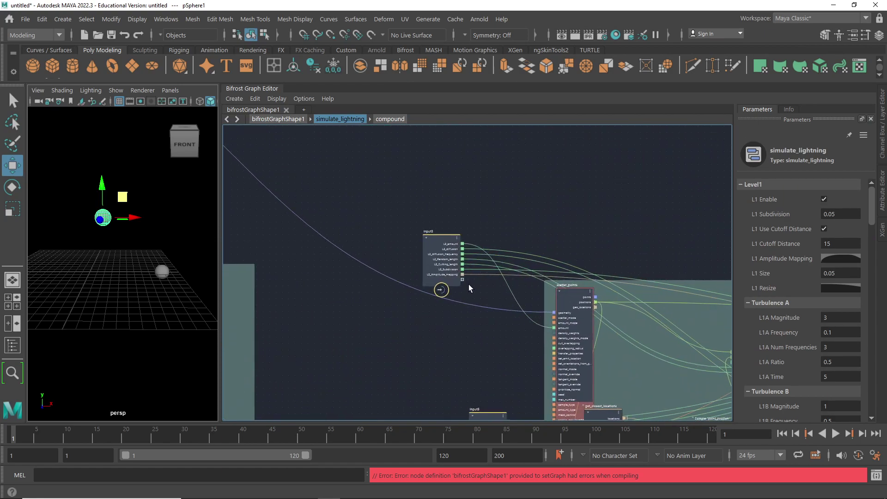
{"action": "middle_click_drag", "start_coordinate": [485, 370], "coordinate": [363, 207]}
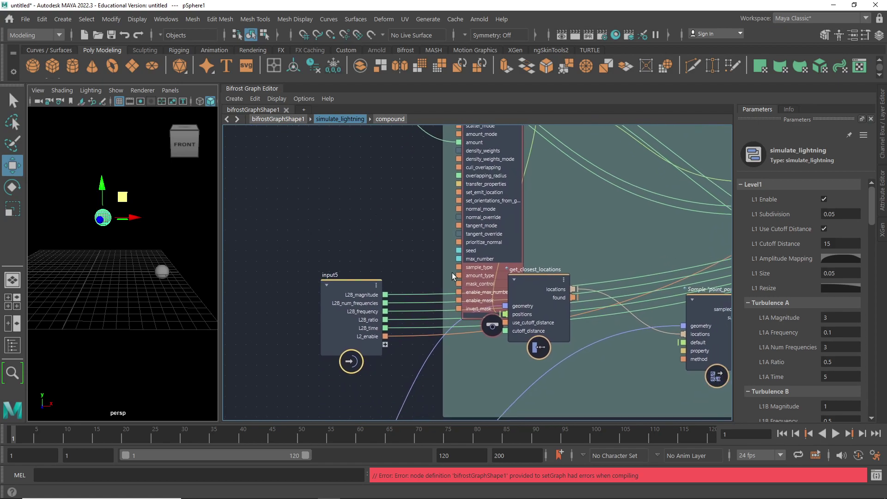
{"action": "left_click_drag", "start_coordinate": [521, 278], "coordinate": [585, 354]}
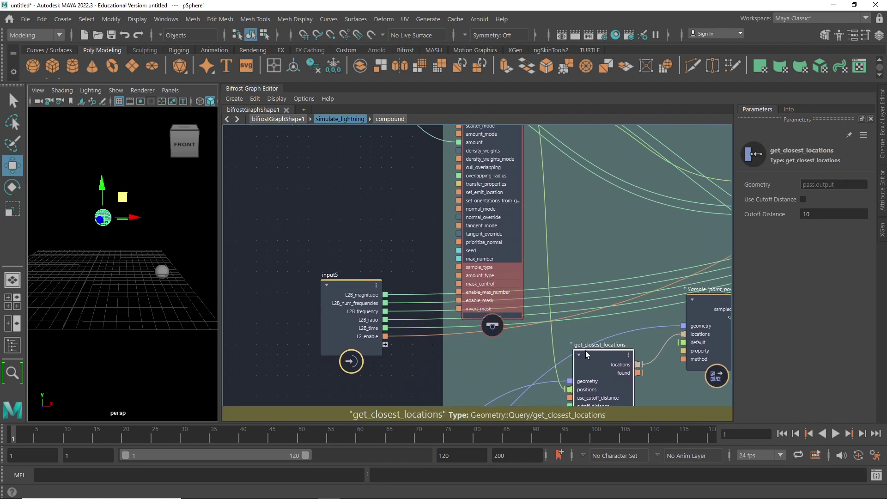
{"action": "left_click", "coordinate": [351, 292]}
{"action": "left_click_drag", "start_coordinate": [351, 292], "coordinate": [360, 352]}
{"action": "middle_click_drag", "start_coordinate": [404, 250], "coordinate": [360, 362]}
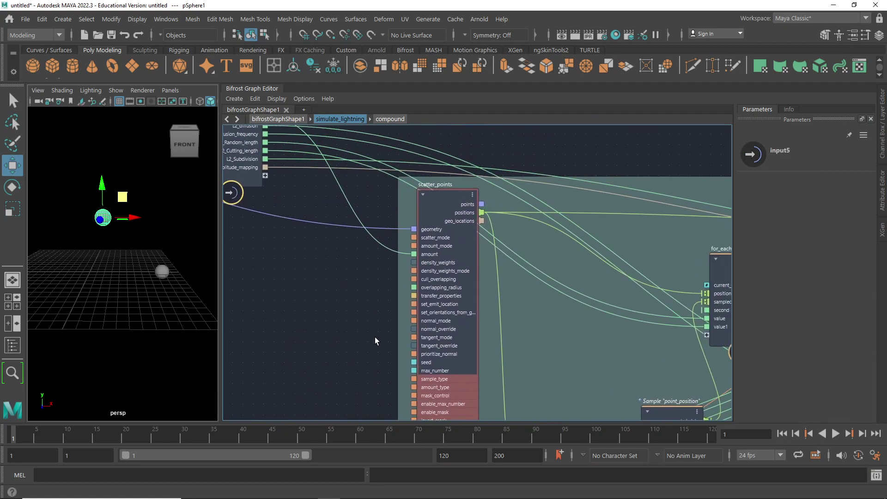
Remove the unknown sample_type, amount_type and mask_control ports from the scatter_points node
{"action": "middle_click_drag", "start_coordinate": [369, 293], "coordinate": [354, 189]}
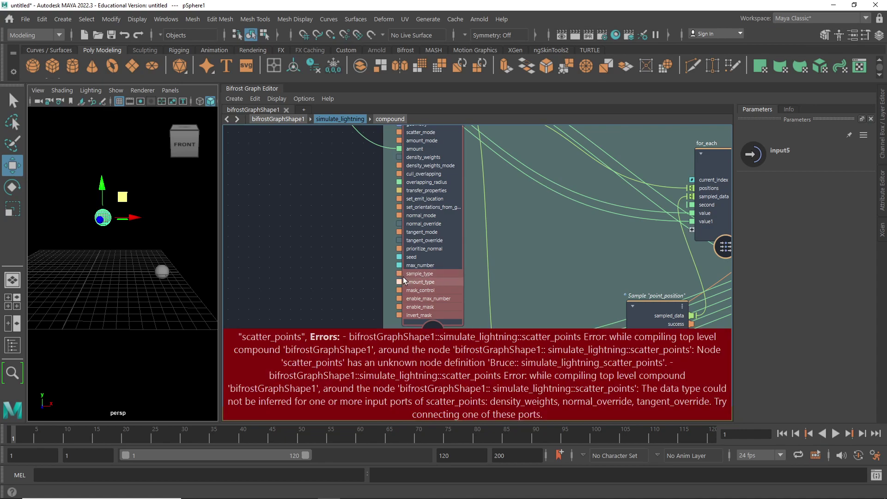
{"action": "right_click", "coordinate": [427, 273]}
{"action": "left_click", "coordinate": [453, 305]}
{"action": "right_click", "coordinate": [423, 273]}
{"action": "left_click", "coordinate": [451, 307]}
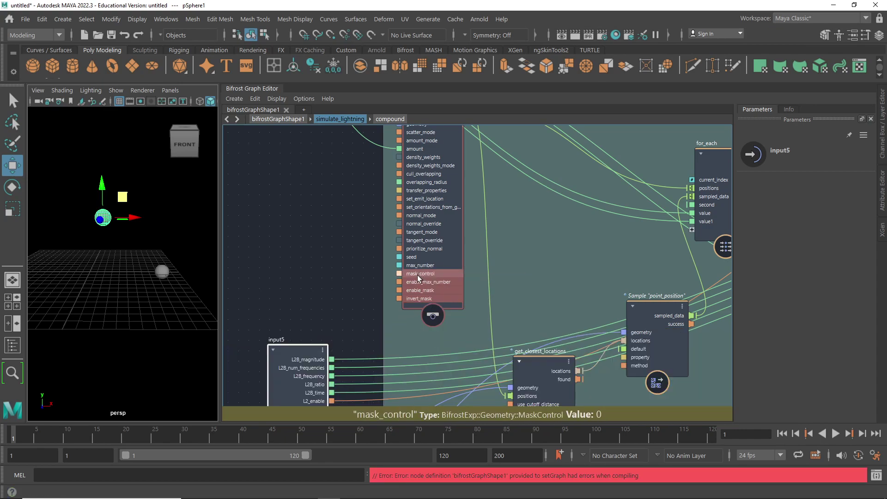
{"action": "right_click", "coordinate": [416, 275]}
{"action": "left_click", "coordinate": [445, 310]}
Remove the unknown enable_max_number, enable_mask and invert_mask ports from the scatter_points node
{"action": "right_click", "coordinate": [424, 273]}
{"action": "left_click", "coordinate": [449, 305]}
{"action": "right_click", "coordinate": [416, 274]}
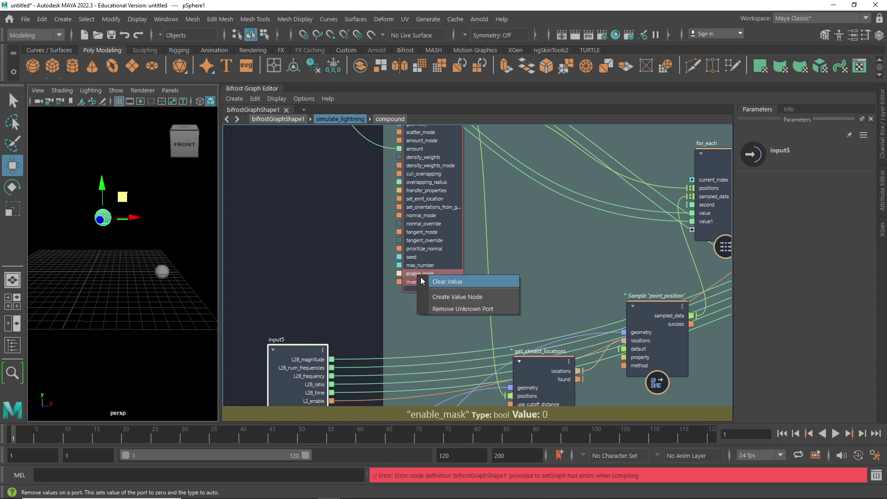
{"action": "left_click", "coordinate": [443, 304]}
{"action": "right_click", "coordinate": [422, 275]}
{"action": "left_click", "coordinate": [449, 304]}
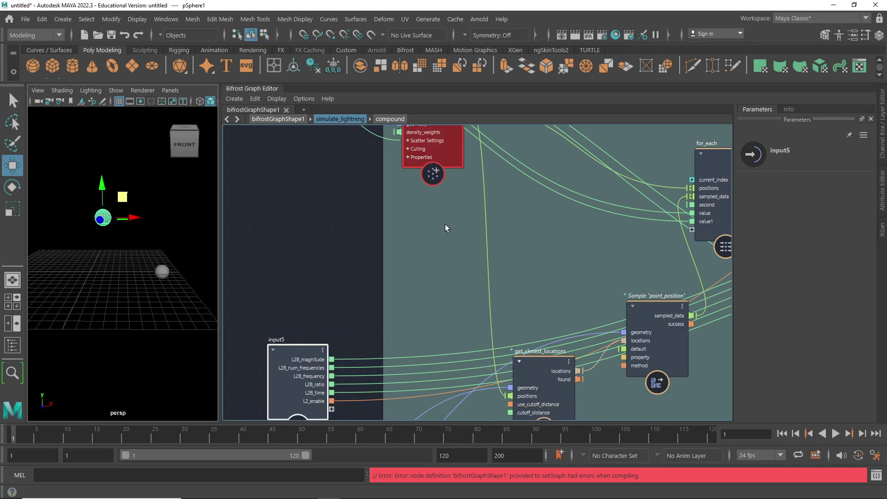
Insert a to_float node between input3's L2_amount output and the amount input in the Scatter Settings of scatter_points
{"action": "middle_click_drag", "start_coordinate": [331, 189], "coordinate": [372, 334]}
{"action": "mouse_move", "coordinate": [457, 305]}
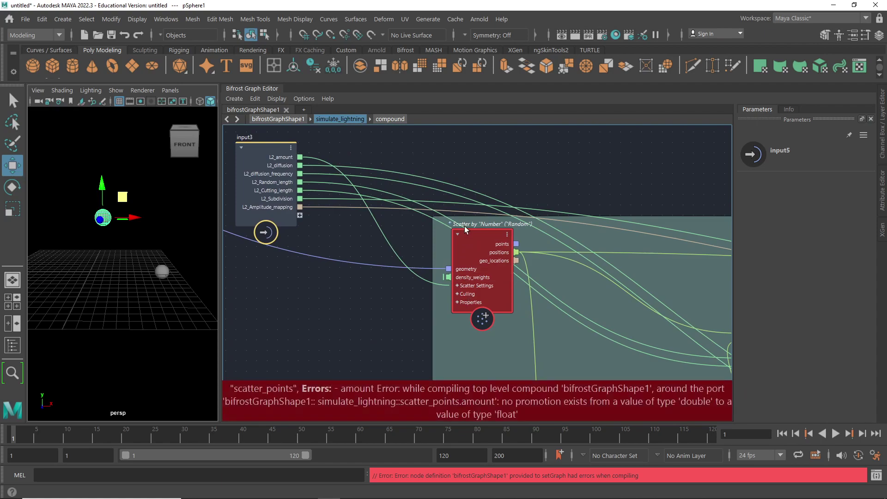
{"action": "left_click", "coordinate": [456, 286]}
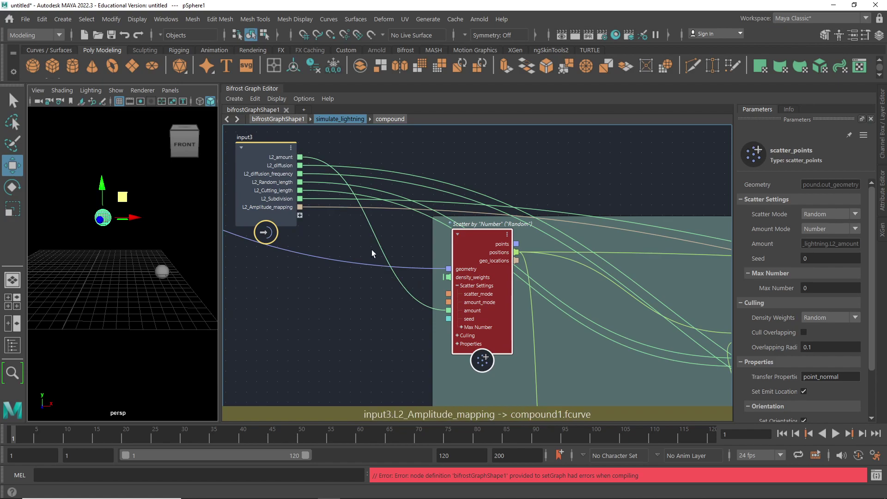
{"action": "left_click", "coordinate": [330, 295]}
{"action": "key", "text": "Tab"}
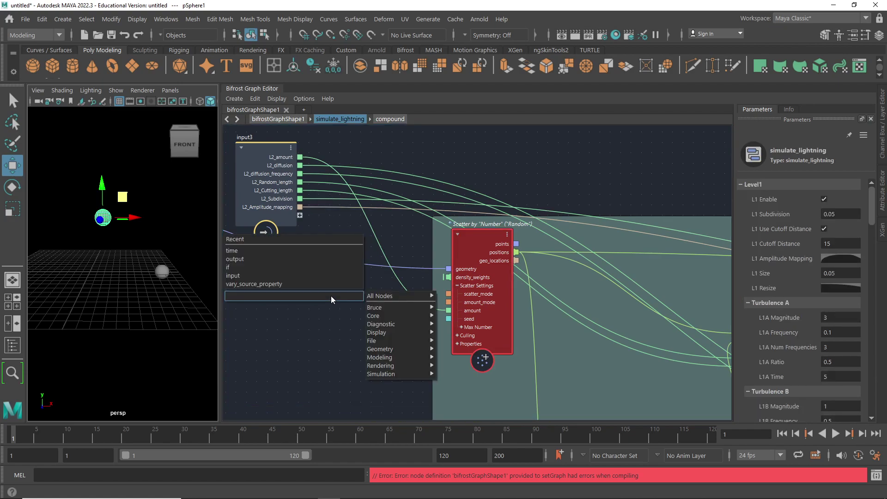
{"action": "type", "text": "to"}
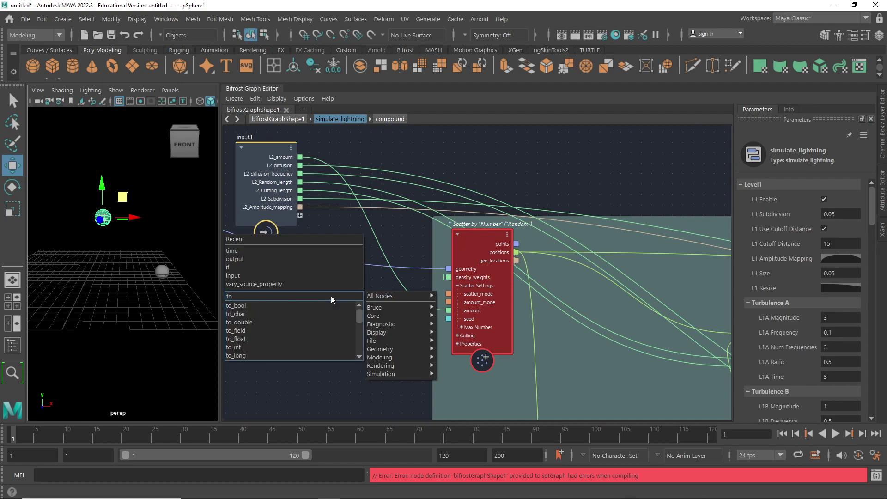
{"action": "left_click", "coordinate": [257, 337]}
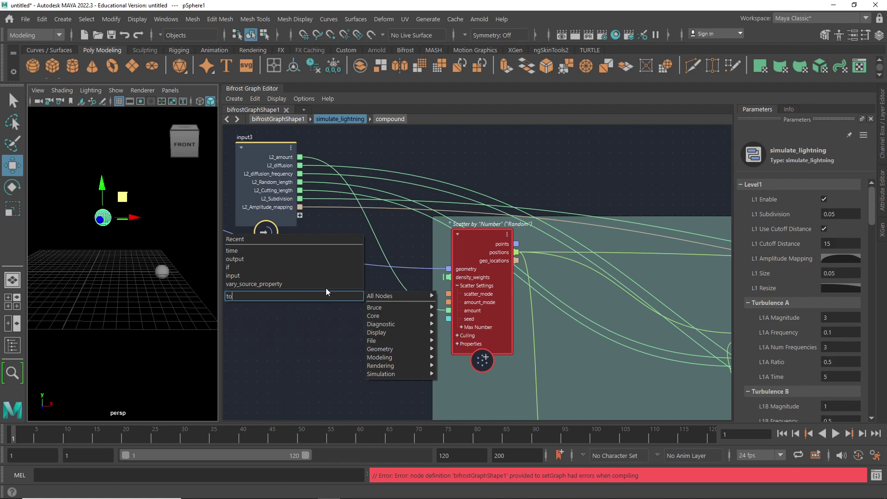
{"action": "left_click_drag", "start_coordinate": [332, 301], "coordinate": [373, 294]}
{"action": "left_click_drag", "start_coordinate": [318, 159], "coordinate": [337, 300]}
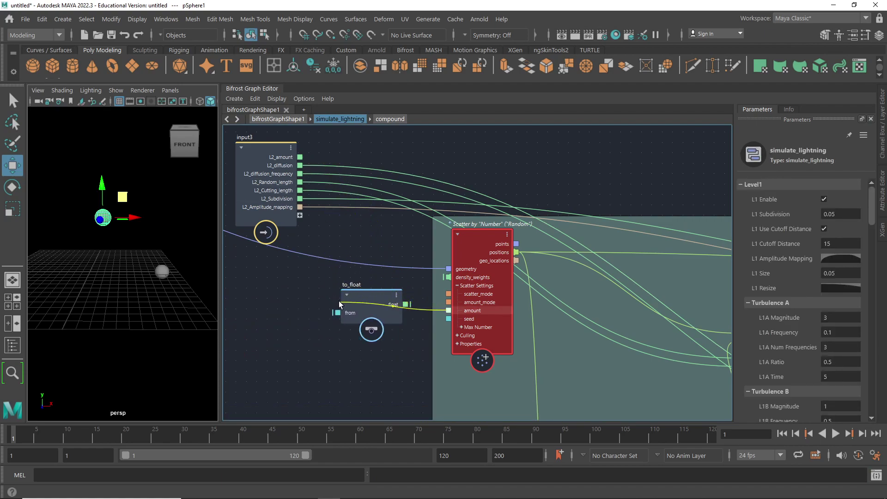
{"action": "left_click_drag", "start_coordinate": [301, 157], "coordinate": [365, 284]}
Remove the unknown smooth port from the fractal_turbulence node beside to_long at the simulate_lightning level
{"action": "scroll", "coordinate": [384, 367], "scroll_direction": "down", "scroll_amount": 4}
{"action": "scroll", "coordinate": [384, 367], "scroll_direction": "down", "scroll_amount": 2}
{"action": "middle_click_drag", "start_coordinate": [513, 311], "coordinate": [530, 157]}
{"action": "middle_click_drag", "start_coordinate": [621, 338], "coordinate": [394, 302]}
{"action": "scroll", "coordinate": [443, 291], "scroll_direction": "up", "scroll_amount": 1}
{"action": "scroll", "coordinate": [444, 295], "scroll_direction": "up", "scroll_amount": 4}
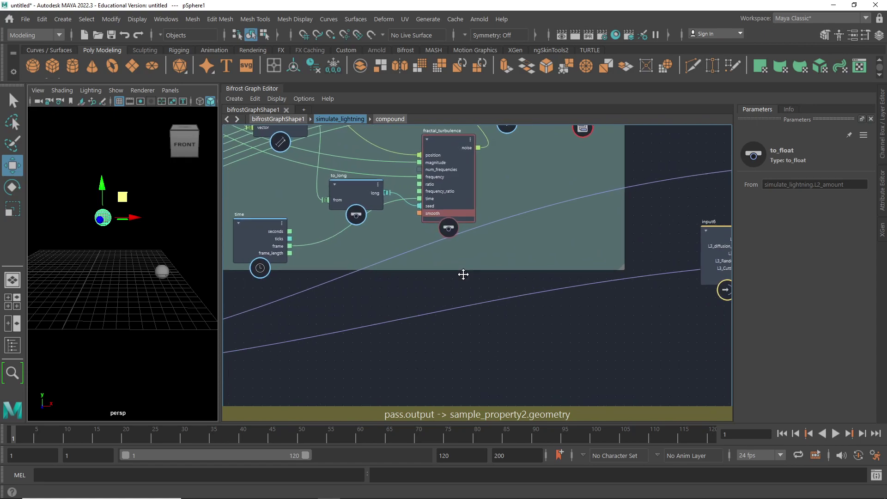
{"action": "right_click", "coordinate": [453, 257]}
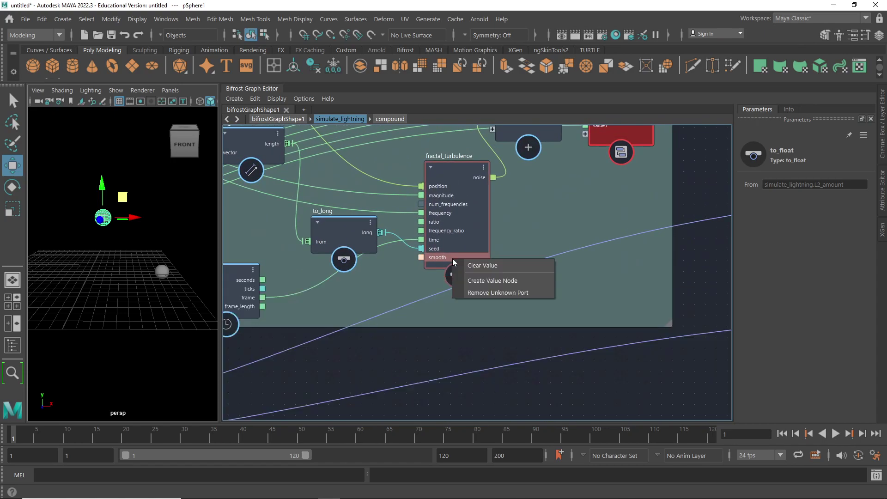
{"action": "left_click", "coordinate": [488, 293]}
Go into the faulty compound1 node and remove the unknown smooth port from its fractal_turbulence1 node
{"action": "middle_click_drag", "start_coordinate": [640, 214], "coordinate": [503, 424]}
{"action": "right_click", "coordinate": [488, 197]}
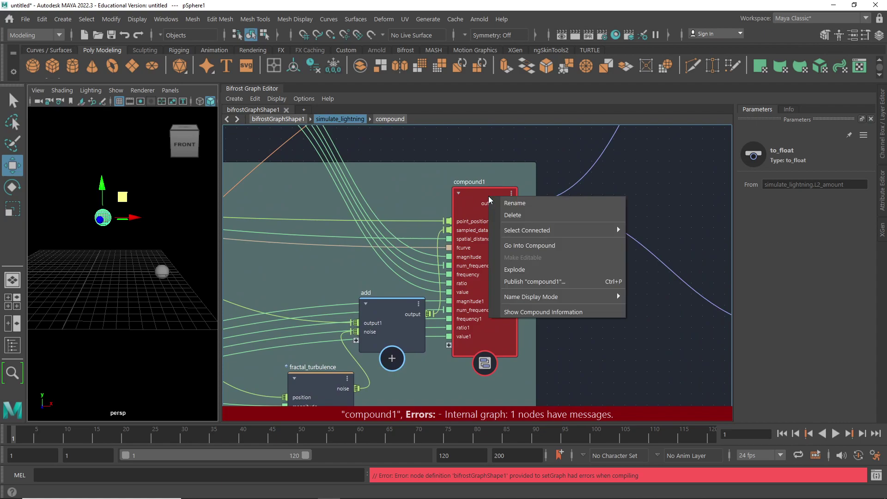
{"action": "left_click", "coordinate": [533, 246]}
{"action": "scroll", "coordinate": [454, 247], "scroll_direction": "down", "scroll_amount": 7}
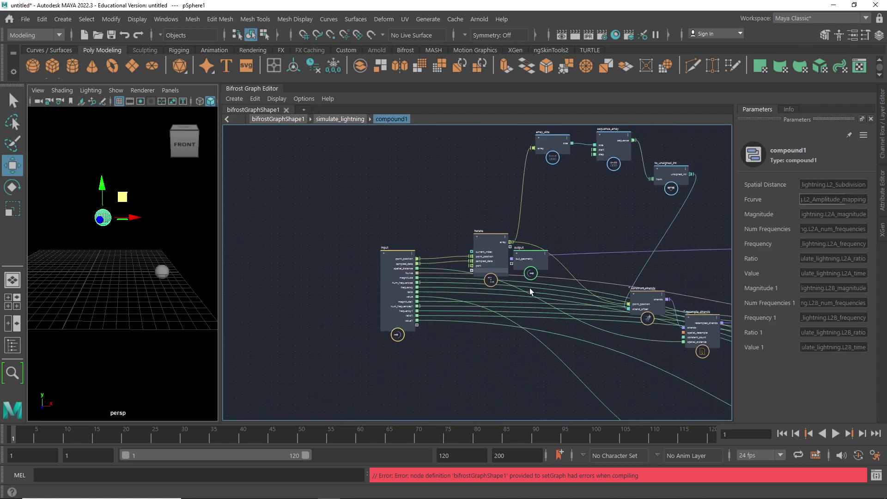
{"action": "middle_click_drag", "start_coordinate": [555, 239], "coordinate": [145, 173]}
{"action": "scroll", "coordinate": [418, 268], "scroll_direction": "up", "scroll_amount": 10}
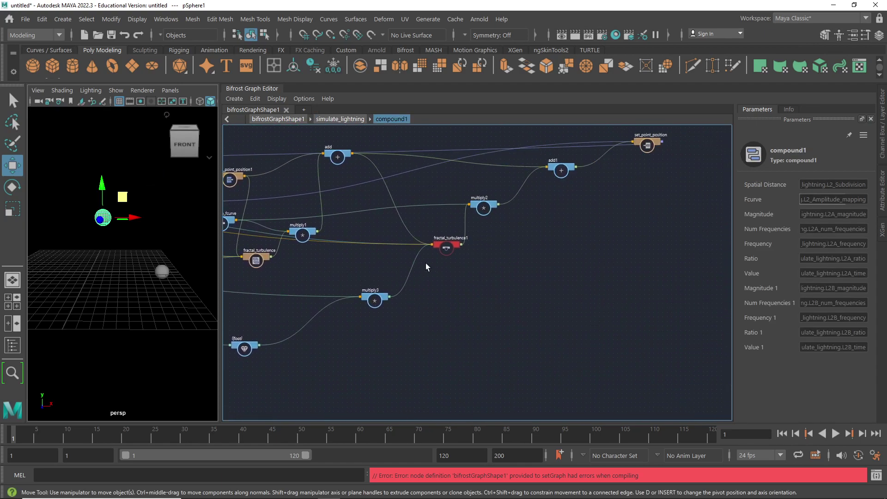
{"action": "right_click", "coordinate": [446, 304]}
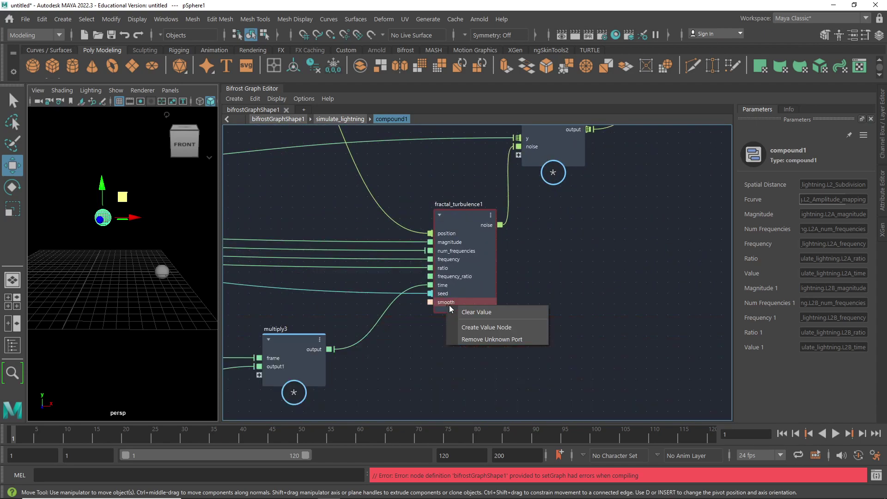
{"action": "left_click", "coordinate": [478, 336]}
Check the remaining nodes of compound1 for errors and return to the simulate_lightning level
{"action": "scroll", "coordinate": [606, 273], "scroll_direction": "down", "scroll_amount": 4}
{"action": "middle_click_drag", "start_coordinate": [617, 291], "coordinate": [714, 268]}
{"action": "scroll", "coordinate": [363, 326], "scroll_direction": "down", "scroll_amount": 3}
{"action": "middle_click_drag", "start_coordinate": [410, 312], "coordinate": [635, 271]}
{"action": "scroll", "coordinate": [421, 288], "scroll_direction": "down", "scroll_amount": 3}
{"action": "key", "text": "a"}
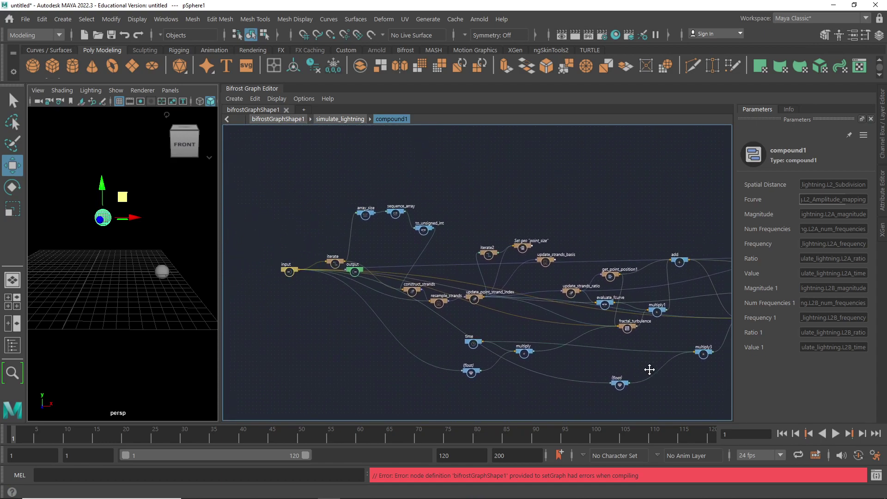
{"action": "left_click", "coordinate": [347, 120]}
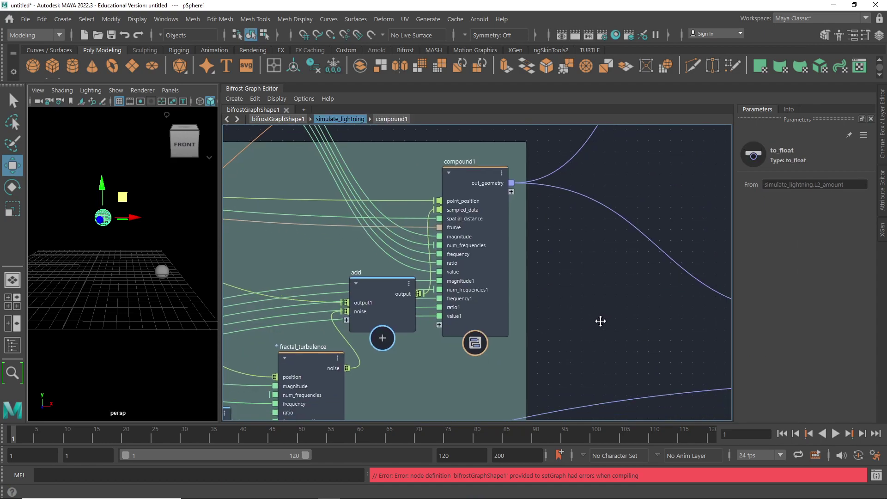
Move the input6 node down, clear of the faulty scatter_points1 node
{"action": "middle_click_drag", "start_coordinate": [543, 251], "coordinate": [431, 142]}
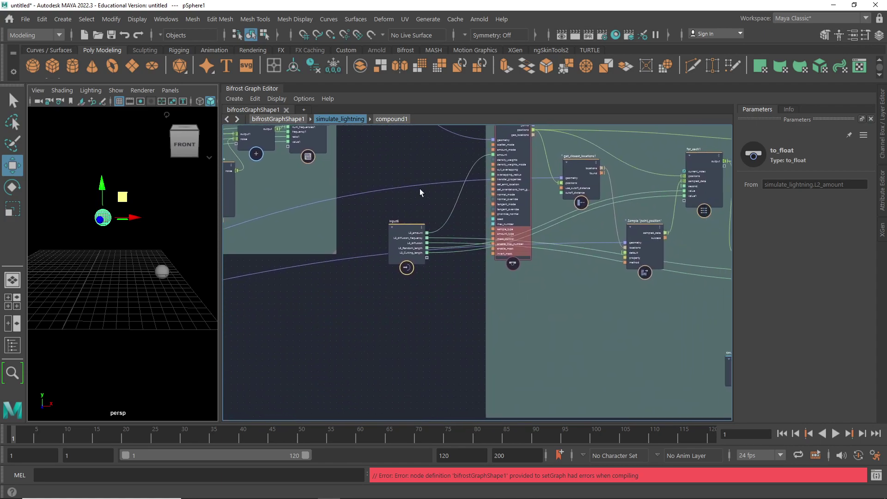
{"action": "scroll", "coordinate": [530, 310], "scroll_direction": "up", "scroll_amount": 4}
{"action": "middle_click_drag", "start_coordinate": [419, 241], "coordinate": [428, 290]}
{"action": "left_click_drag", "start_coordinate": [275, 174], "coordinate": [318, 306]}
Remove the unknown sample_type, amount_type and mask_control ports from the scatter_points1 node
{"action": "right_click", "coordinate": [494, 179]}
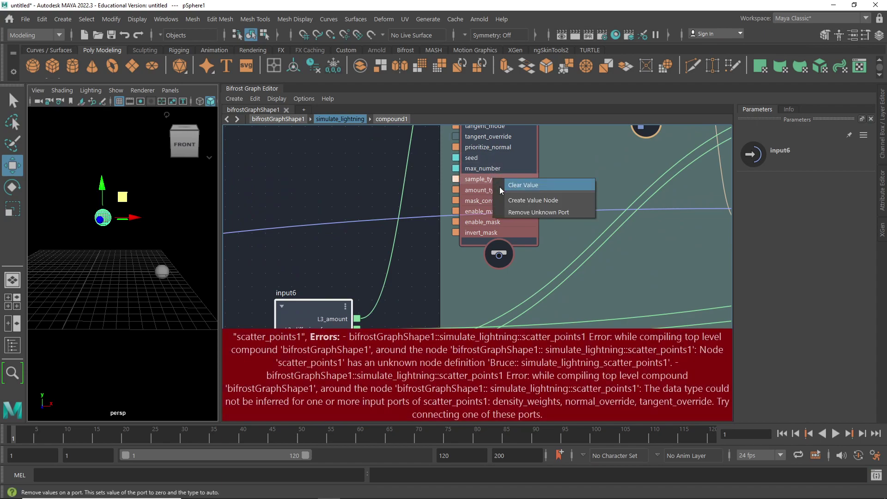
{"action": "left_click", "coordinate": [573, 211]}
{"action": "right_click", "coordinate": [486, 183]}
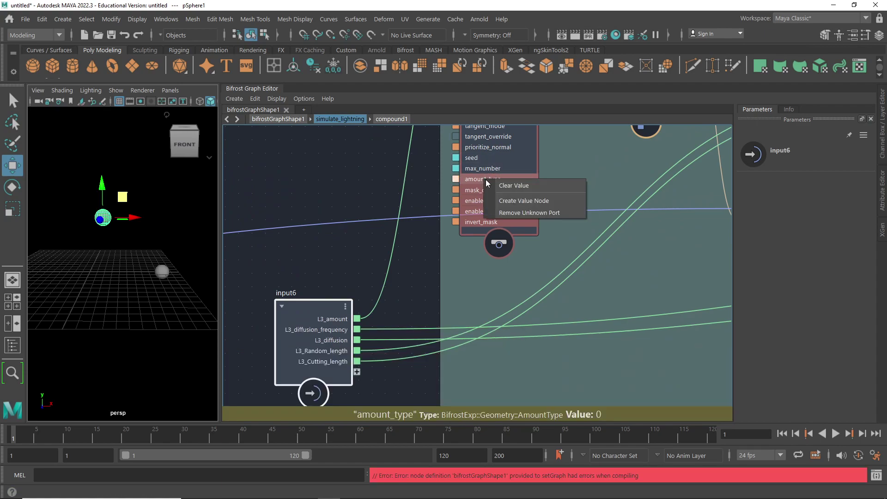
{"action": "left_click", "coordinate": [535, 207]}
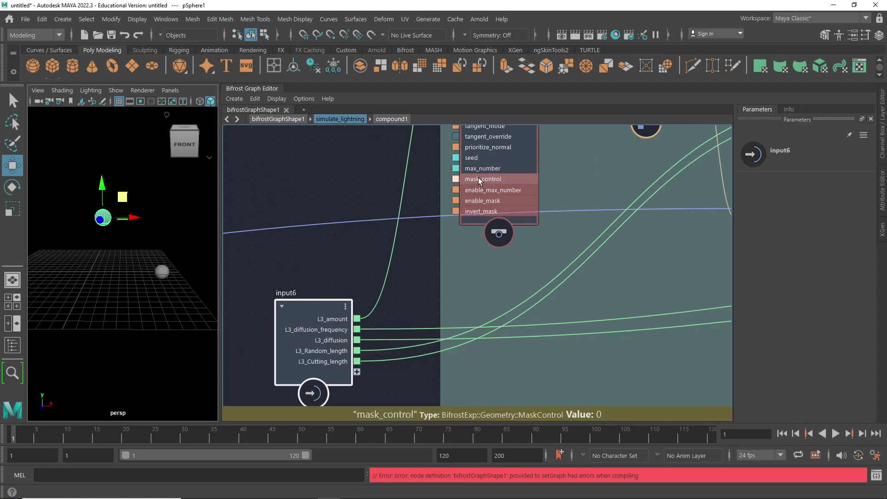
{"action": "right_click", "coordinate": [477, 176]}
{"action": "left_click", "coordinate": [517, 209]}
{"action": "right_click", "coordinate": [481, 178]}
{"action": "left_click", "coordinate": [507, 212]}
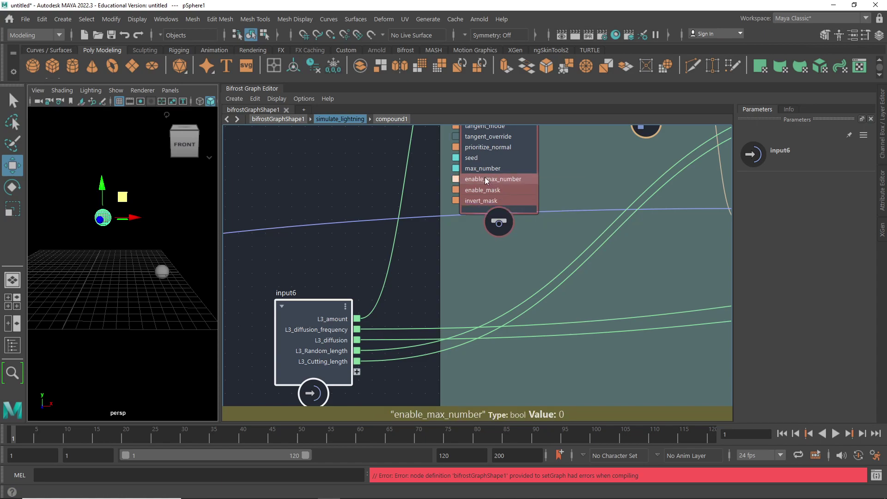
Remove the unknown enable_max_number, enable_mask and invert_mask ports from the scatter_points1 node
{"action": "right_click", "coordinate": [481, 180]}
{"action": "left_click", "coordinate": [512, 210]}
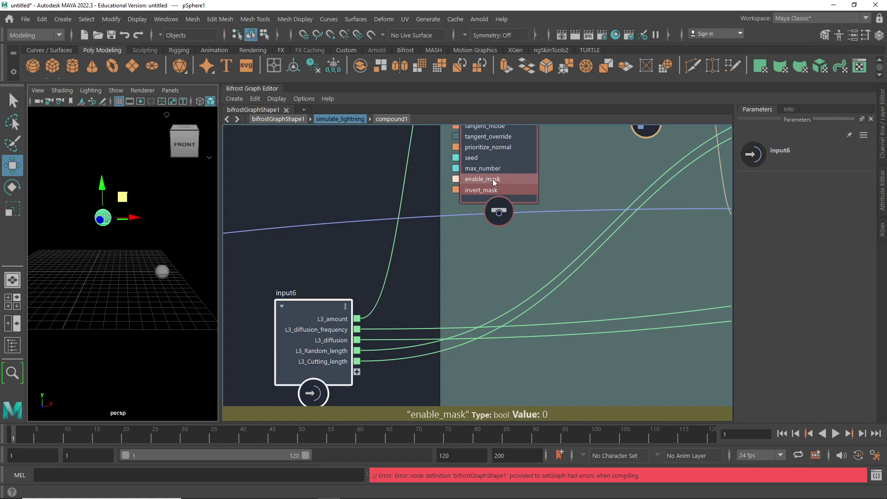
{"action": "right_click", "coordinate": [487, 178]}
{"action": "left_click", "coordinate": [519, 207]}
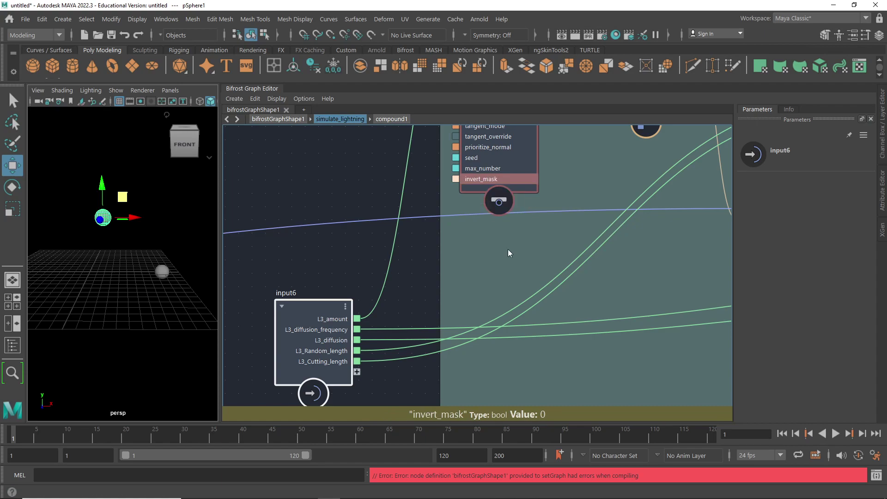
Expand the Scatter Settings port group on the scatter_points1 node
{"action": "scroll", "coordinate": [507, 248], "scroll_direction": "down", "scroll_amount": 10}
{"action": "middle_click_drag", "start_coordinate": [498, 203], "coordinate": [529, 254], "text": "alt"}
{"action": "scroll", "coordinate": [537, 233], "scroll_direction": "up", "scroll_amount": 2}
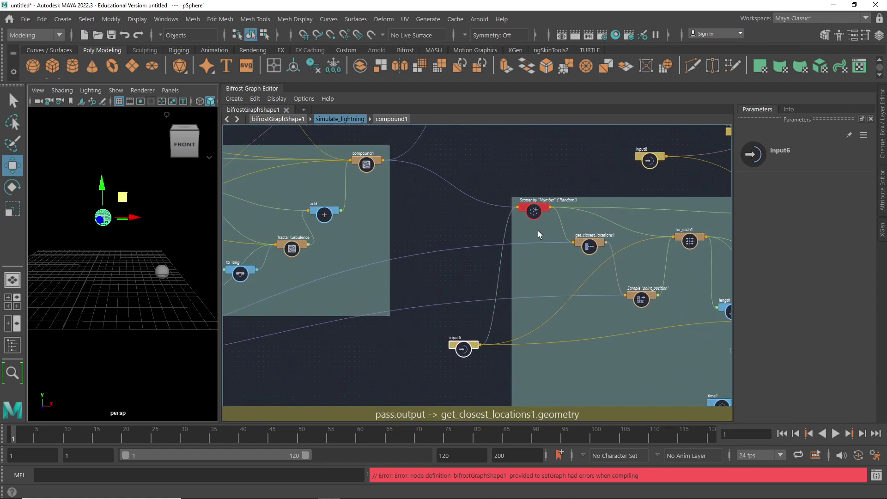
{"action": "scroll", "coordinate": [539, 232], "scroll_direction": "up", "scroll_amount": 5}
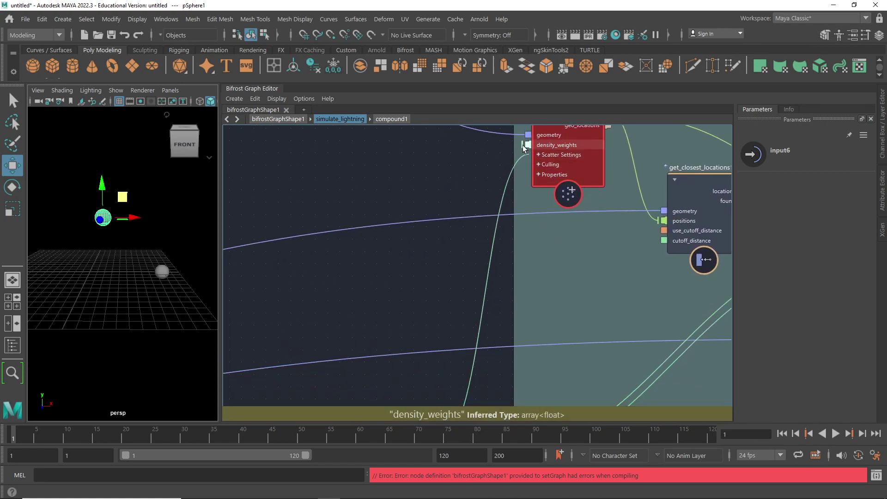
{"action": "left_click", "coordinate": [539, 154]}
{"action": "middle_click_drag", "start_coordinate": [434, 174], "coordinate": [427, 225], "text": "alt"}
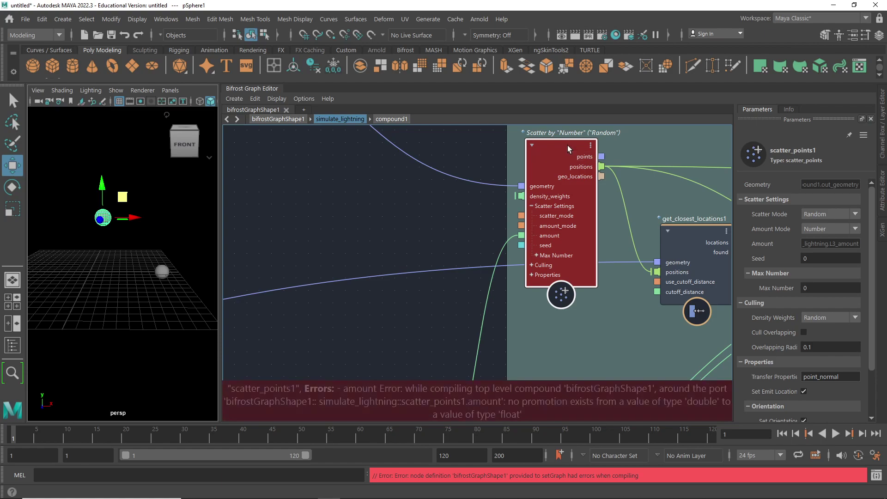
Examine the scatter_points1 node's error message, the type of its amount port and the connections feeding the node
{"action": "middle_click_drag", "start_coordinate": [463, 239], "coordinate": [546, 303], "text": "alt"}
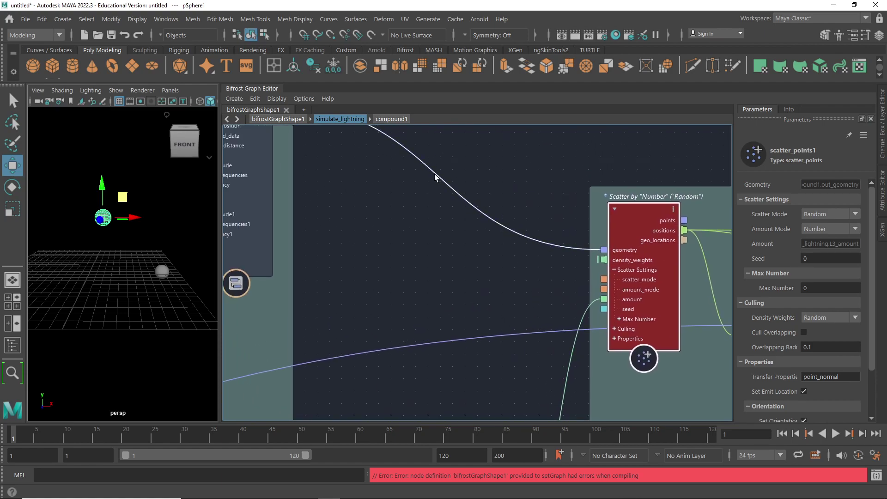
{"action": "middle_click_drag", "start_coordinate": [596, 319], "coordinate": [473, 215], "text": "alt"}
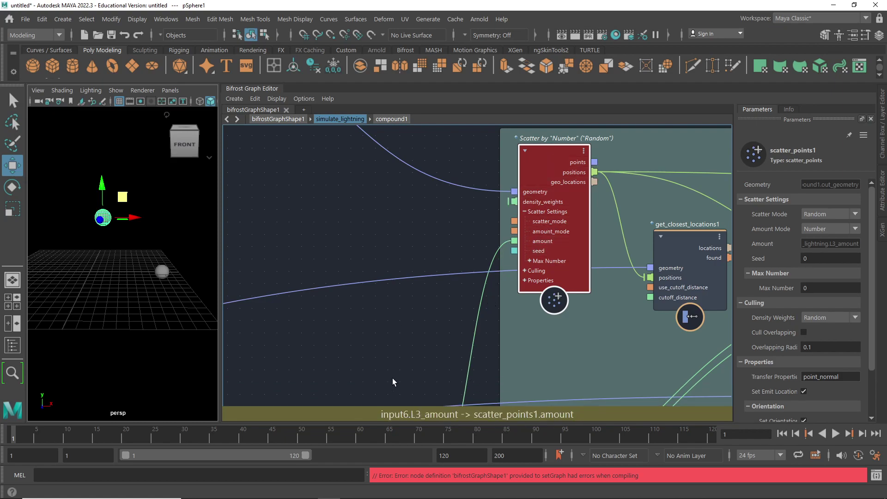
{"action": "middle_click_drag", "start_coordinate": [399, 216], "coordinate": [554, 361], "text": "alt"}
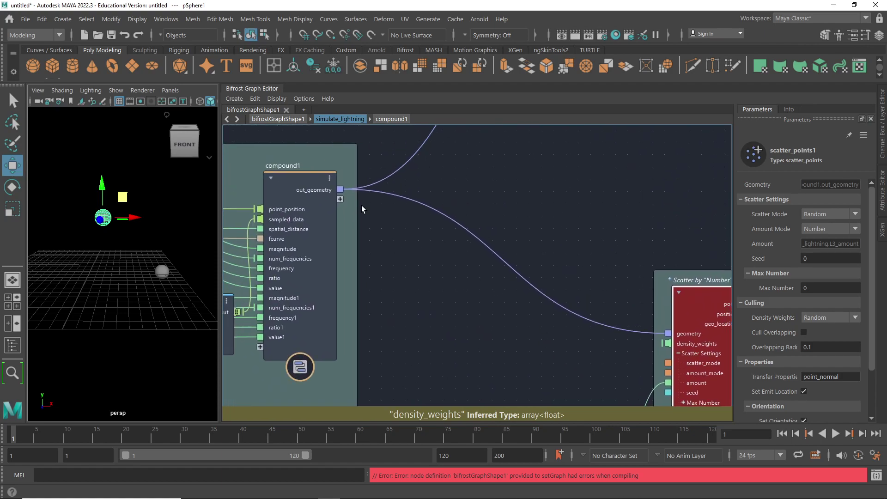
{"action": "middle_click_drag", "start_coordinate": [597, 381], "coordinate": [491, 188], "text": "alt"}
{"action": "middle_click_drag", "start_coordinate": [455, 314], "coordinate": [420, 291], "text": "alt"}
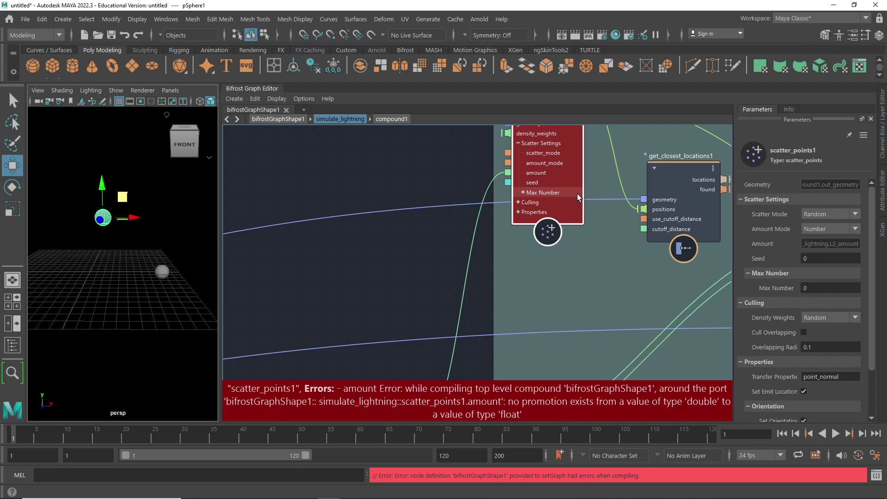
{"action": "mouse_move", "coordinate": [537, 178]}
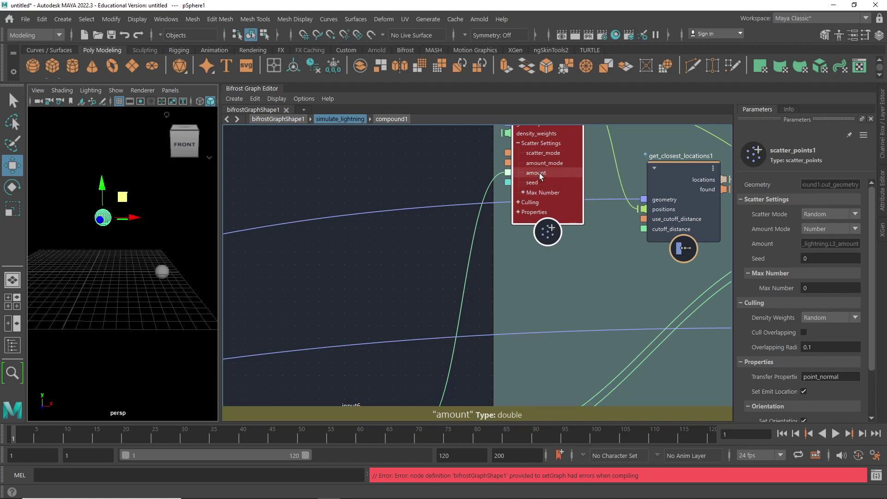
{"action": "middle_click_drag", "start_coordinate": [440, 214], "coordinate": [439, 315], "text": "alt"}
{"action": "scroll", "coordinate": [542, 206], "scroll_direction": "up", "scroll_amount": 1}
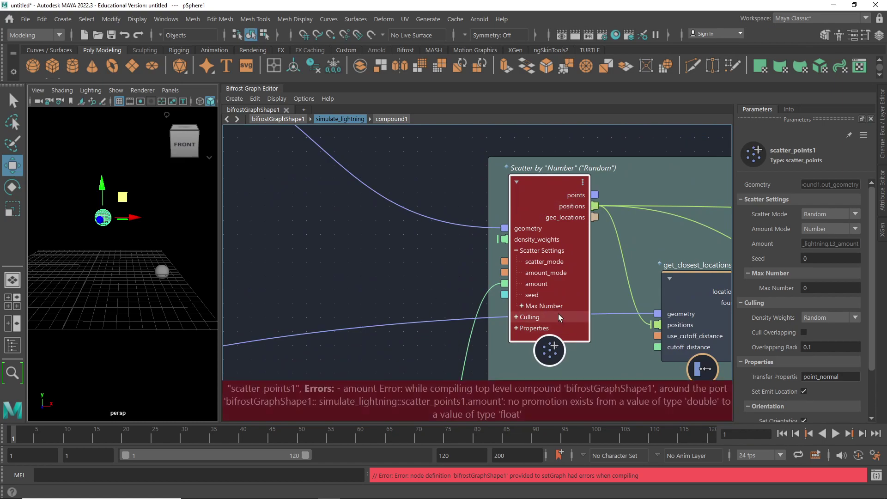
Add a to_float conversion node in the simulate_lightning graph, between input6 and the scatter_points1 node
{"action": "middle_click_drag", "start_coordinate": [442, 289], "coordinate": [459, 164], "text": "alt"}
{"action": "left_click", "coordinate": [406, 296]}
{"action": "key", "text": "Tab"}
{"action": "type", "text": "to"}
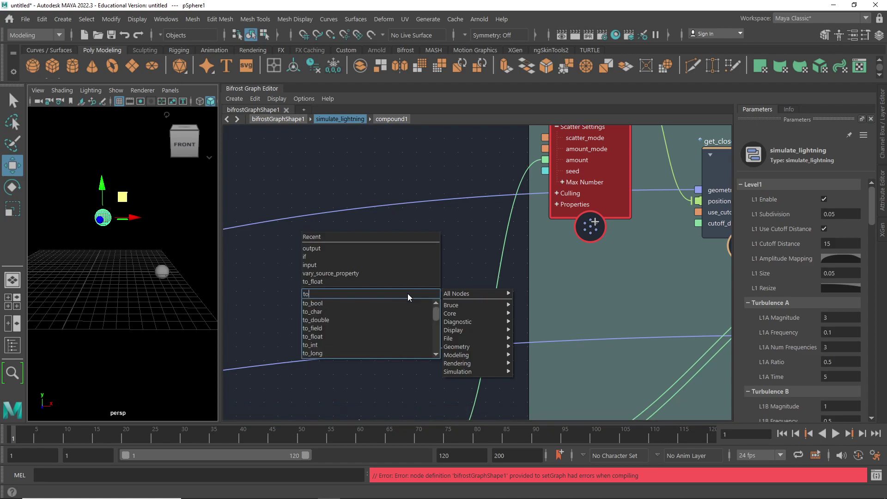
{"action": "left_click", "coordinate": [327, 334]}
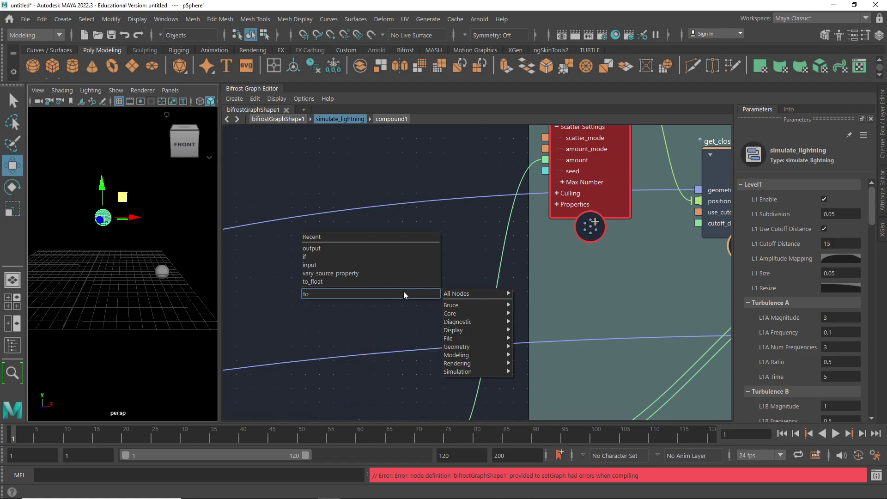
Route input6's L3_amount through to_float1 into the amount port of scatter_points1 and place the converter between the two nodes
{"action": "middle_click_drag", "start_coordinate": [465, 254], "coordinate": [418, 222], "text": "alt"}
{"action": "left_click_drag", "start_coordinate": [472, 153], "coordinate": [314, 292]}
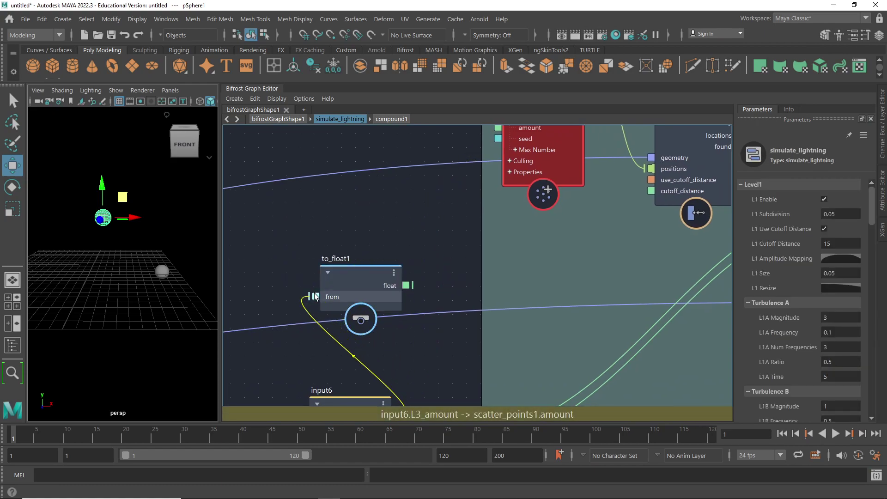
{"action": "left_click_drag", "start_coordinate": [406, 285], "coordinate": [497, 129]}
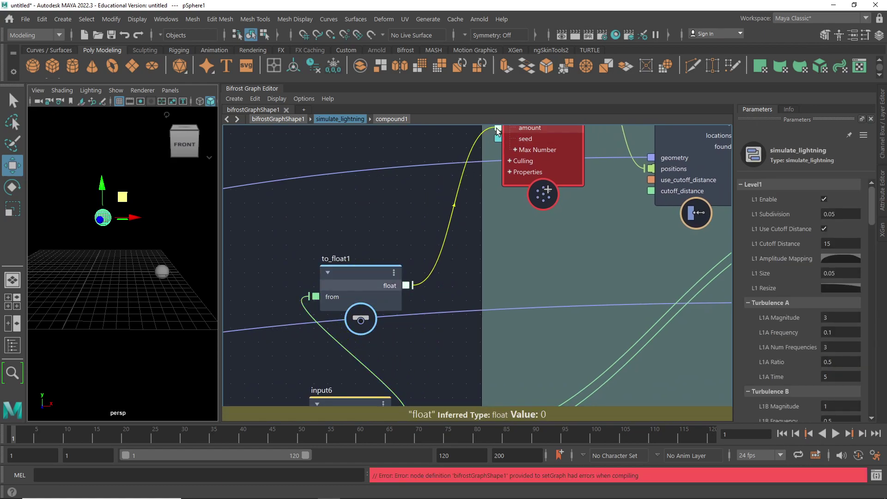
{"action": "left_click", "coordinate": [357, 268]}
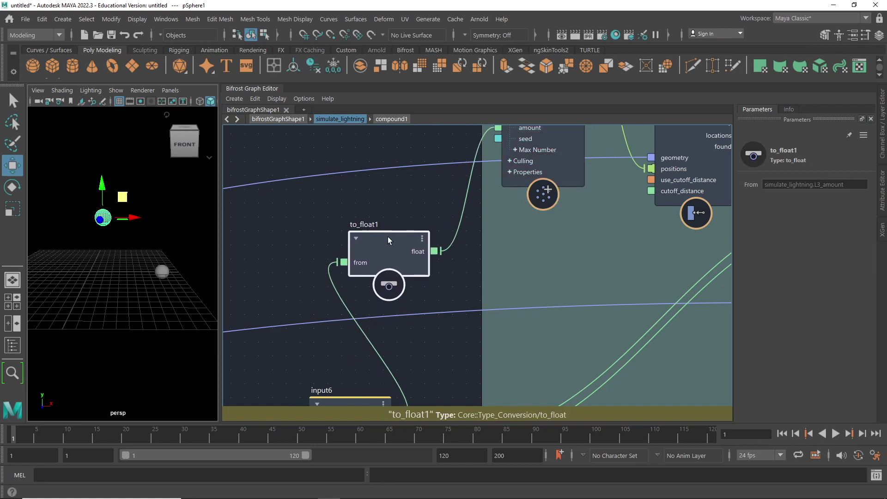
Remove the unknown smooth port from the fractal_turbulence1 node in simulate_lightning
{"action": "scroll", "coordinate": [469, 261], "scroll_direction": "down", "scroll_amount": 6}
{"action": "scroll", "coordinate": [474, 261], "scroll_direction": "down", "scroll_amount": 3}
{"action": "middle_click_drag", "start_coordinate": [678, 316], "coordinate": [511, 291]}
{"action": "scroll", "coordinate": [513, 282], "scroll_direction": "up", "scroll_amount": 4}
{"action": "scroll", "coordinate": [515, 268], "scroll_direction": "up", "scroll_amount": 3}
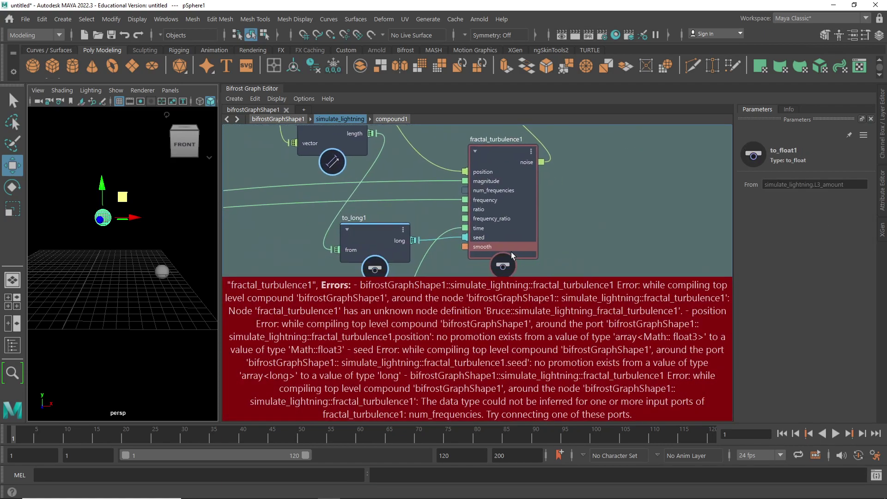
{"action": "right_click", "coordinate": [510, 248]}
{"action": "key", "text": "Delete"}
Open the internal graph of the compound2 node that reports errors
{"action": "middle_click_drag", "start_coordinate": [661, 214], "coordinate": [529, 370]}
{"action": "middle_click_drag", "start_coordinate": [571, 197], "coordinate": [581, 310]}
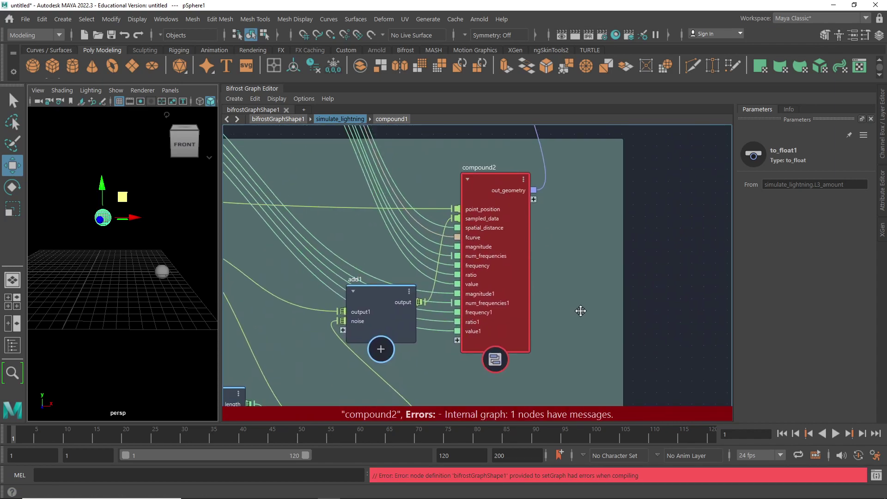
{"action": "right_click", "coordinate": [515, 200]}
{"action": "left_click", "coordinate": [544, 250]}
Remove the unknown smooth port from the fractal_turbulence1 node inside compound2
{"action": "scroll", "coordinate": [539, 295], "scroll_direction": "down", "scroll_amount": 3}
{"action": "middle_click_drag", "start_coordinate": [670, 258], "coordinate": [135, 130]}
{"action": "scroll", "coordinate": [598, 249], "scroll_direction": "down", "scroll_amount": 5}
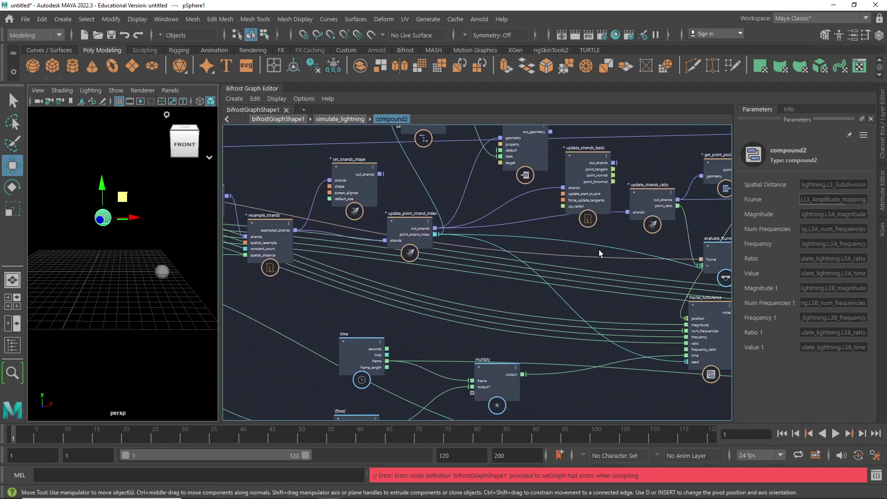
{"action": "middle_click_drag", "start_coordinate": [637, 295], "coordinate": [368, 262]}
{"action": "scroll", "coordinate": [593, 278], "scroll_direction": "up", "scroll_amount": 5}
{"action": "right_click", "coordinate": [527, 262]}
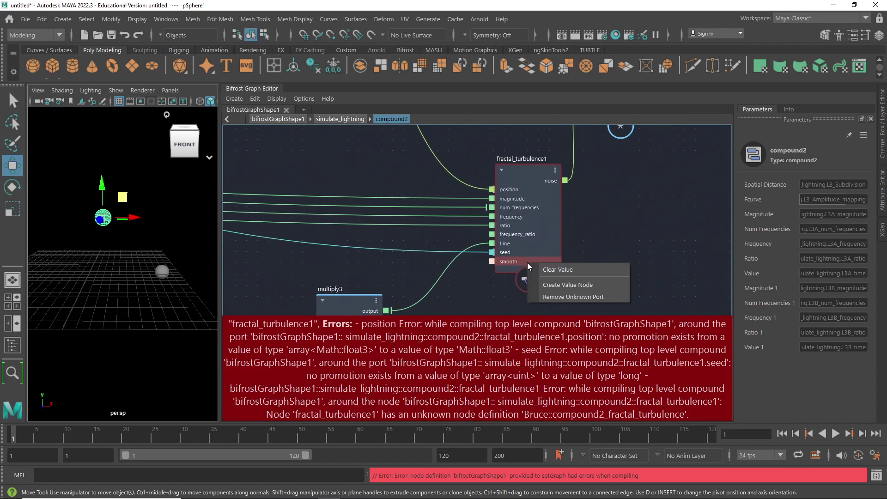
{"action": "left_click", "coordinate": [571, 292]}
{"action": "scroll", "coordinate": [583, 220], "scroll_direction": "down", "scroll_amount": 6}
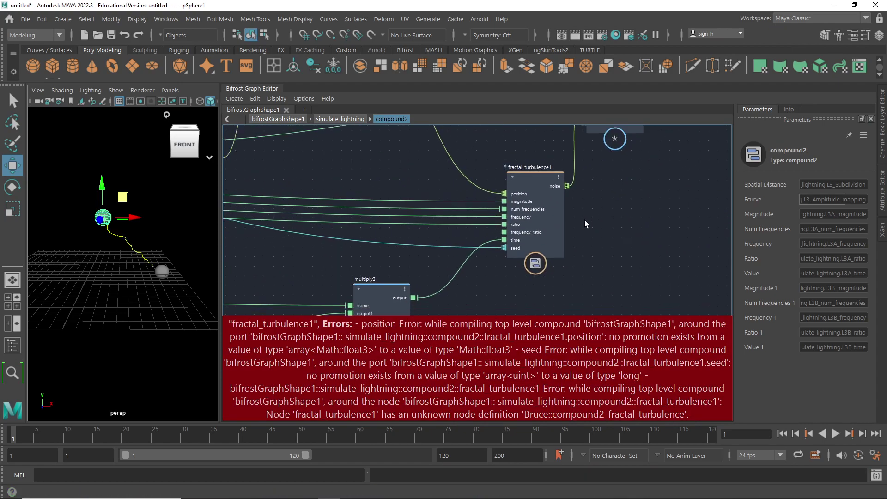
Go back up to simulate_lightning, check its nodes for remaining errors, and return to the top-level bifrostGraphShape1 graph
{"action": "middle_click_drag", "start_coordinate": [529, 223], "coordinate": [611, 311]}
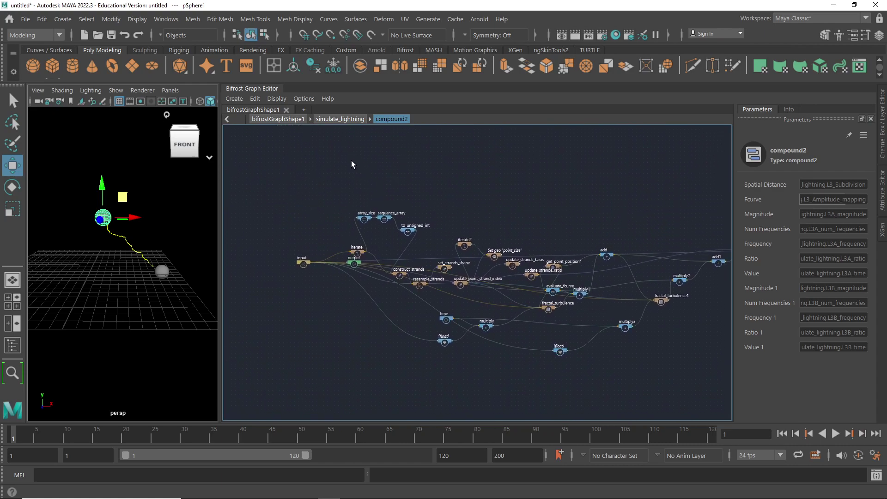
{"action": "left_click", "coordinate": [337, 121]}
{"action": "scroll", "coordinate": [600, 259], "scroll_direction": "down", "scroll_amount": 4}
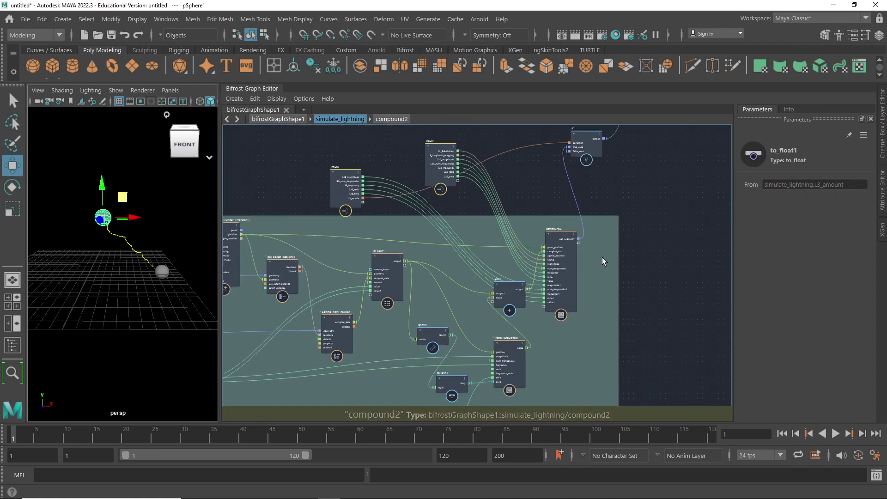
{"action": "middle_click_drag", "start_coordinate": [605, 229], "coordinate": [799, 222]}
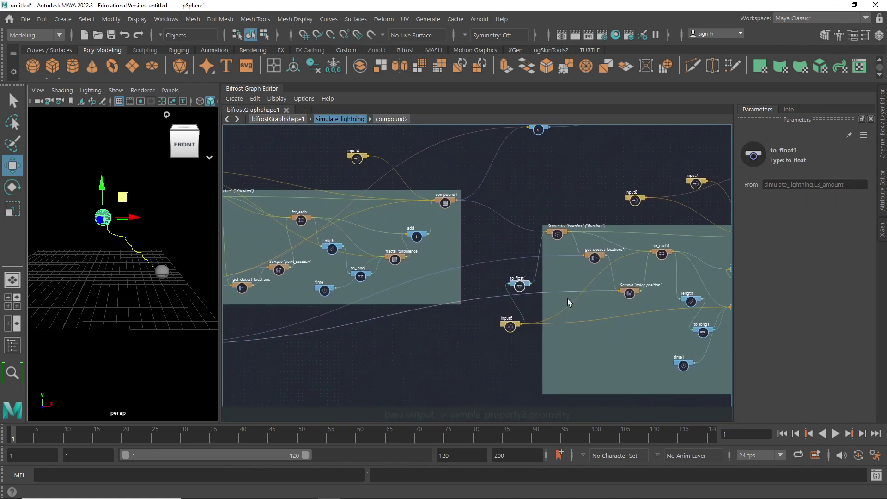
{"action": "scroll", "coordinate": [537, 301], "scroll_direction": "down", "scroll_amount": 4}
{"action": "middle_click_drag", "start_coordinate": [411, 325], "coordinate": [729, 431]}
{"action": "middle_click_drag", "start_coordinate": [280, 235], "coordinate": [327, 172]}
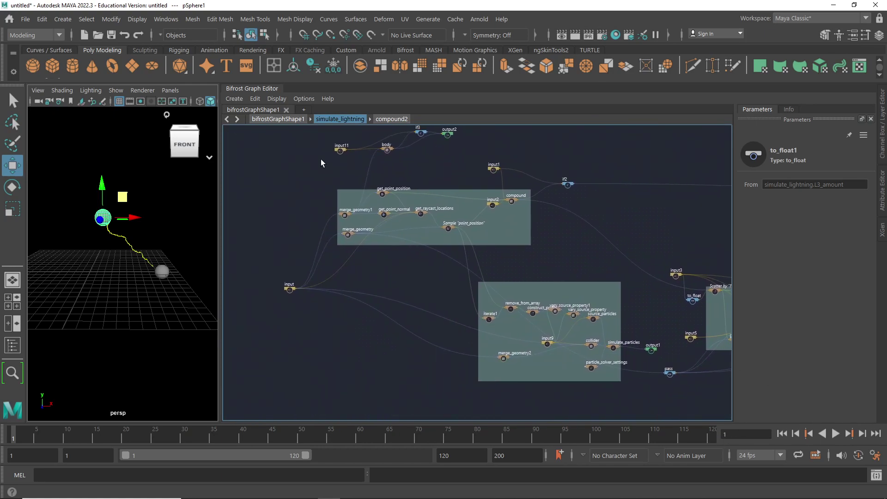
{"action": "left_click", "coordinate": [276, 120]}
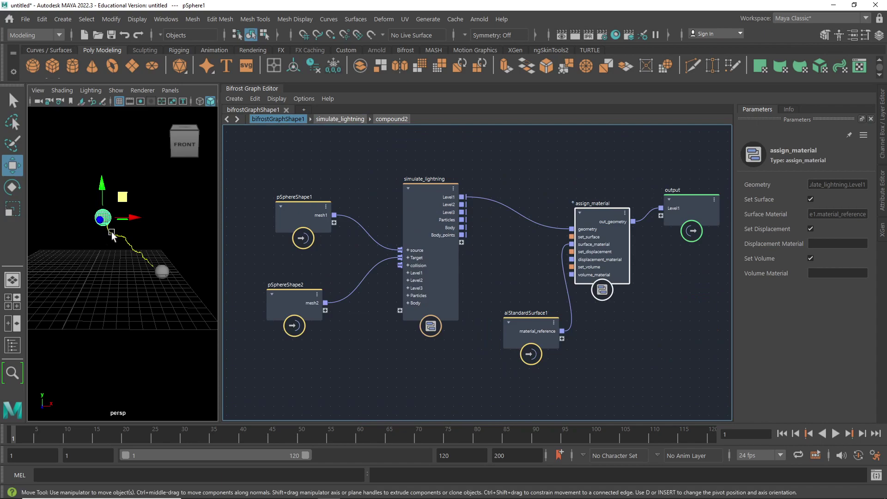
Move the upper sphere sideways in the viewport to test the lightning, and select and slightly reposition the simulate_lightning node
{"action": "mouse_move", "coordinate": [123, 197]}
{"action": "left_mouse_down"}
{"action": "mouse_move", "coordinate": [102, 183]}
{"action": "mouse_move", "coordinate": [175, 217]}
{"action": "mouse_move", "coordinate": [131, 212]}
{"action": "mouse_move", "coordinate": [129, 158]}
{"action": "mouse_move", "coordinate": [191, 195]}
{"action": "mouse_move", "coordinate": [141, 194]}
{"action": "mouse_move", "coordinate": [123, 208]}
{"action": "mouse_move", "coordinate": [162, 217]}
{"action": "mouse_move", "coordinate": [123, 185]}
{"action": "mouse_move", "coordinate": [137, 195]}
{"action": "left_mouse_up"}
{"action": "left_click", "coordinate": [433, 187]}
{"action": "mouse_move", "coordinate": [432, 186]}
{"action": "left_mouse_down"}
{"action": "mouse_move", "coordinate": [438, 182]}
{"action": "mouse_move", "coordinate": [420, 203]}
{"action": "mouse_move", "coordinate": [426, 189]}
{"action": "left_mouse_up"}
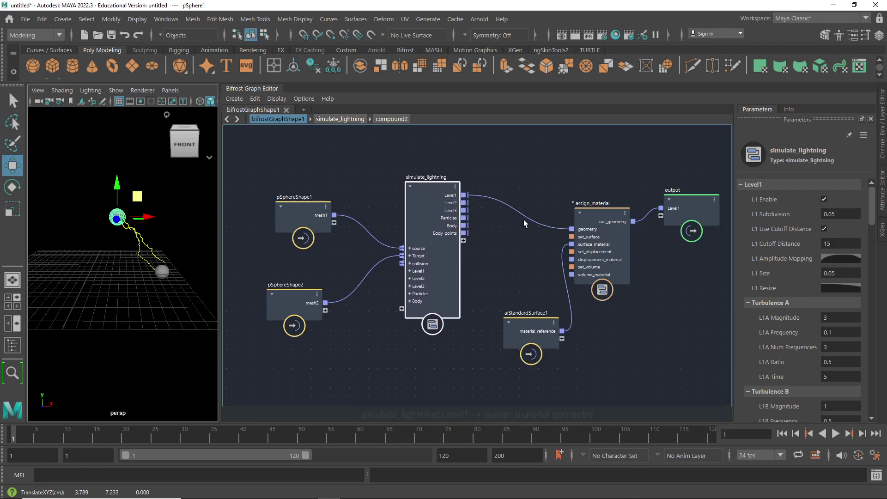